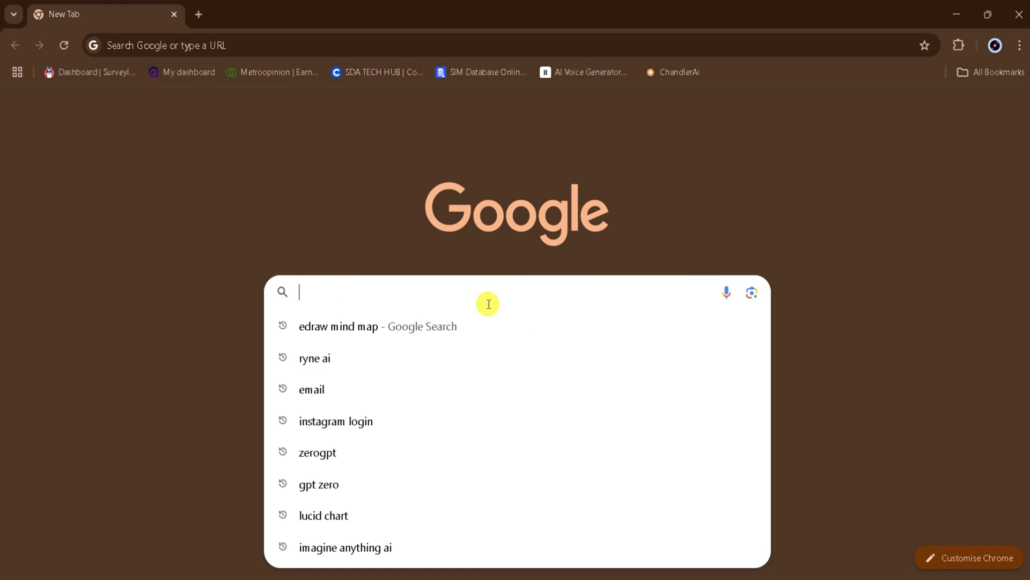
text(gamma ai)
Step: Run the Google search for 'gamma ai' and open the Gamma website from the results
key(Return)
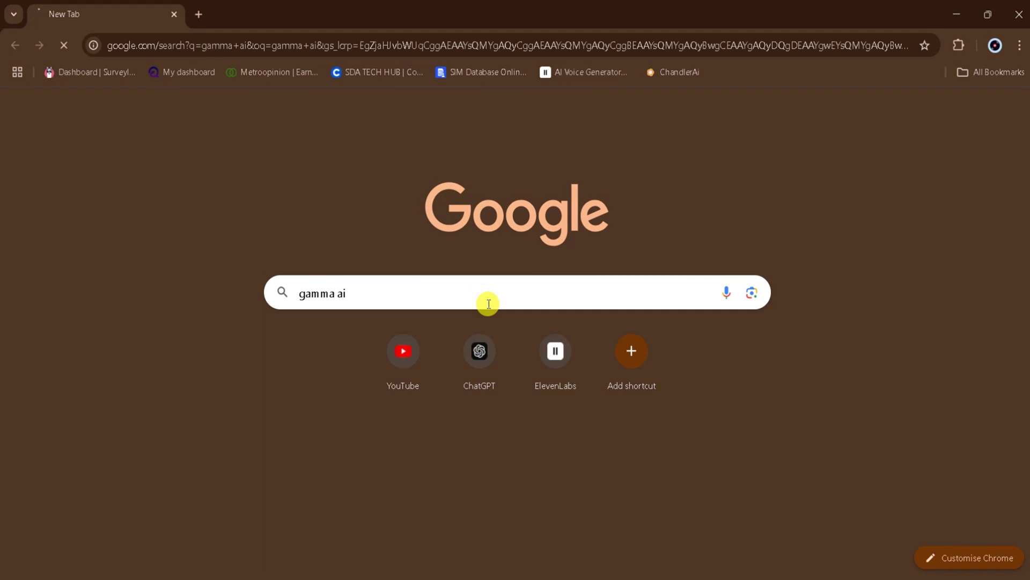
click(352, 227)
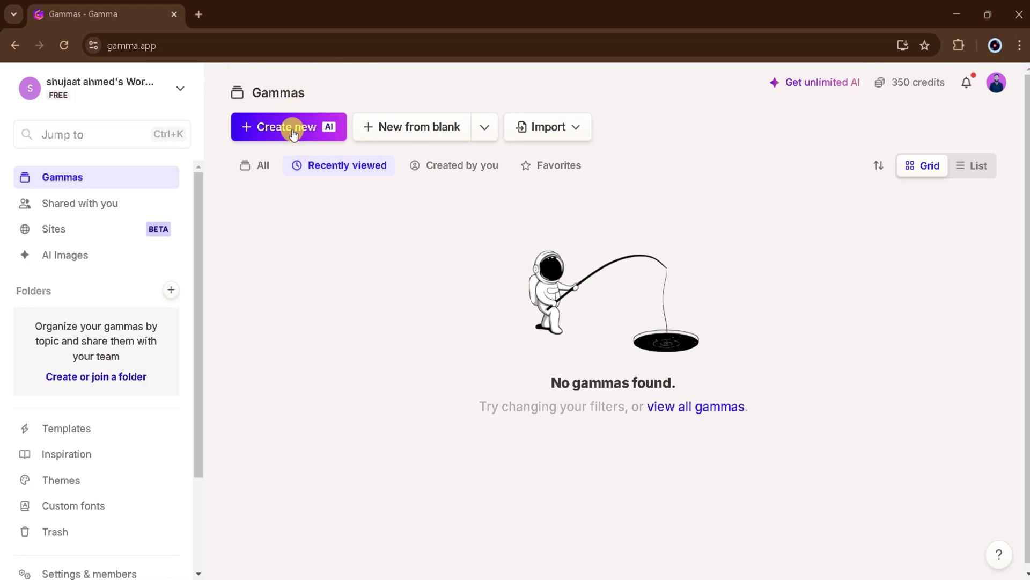
Step: Start a new AI presentation in Gamma, generated from a one-line prompt describing the topic
click(292, 133)
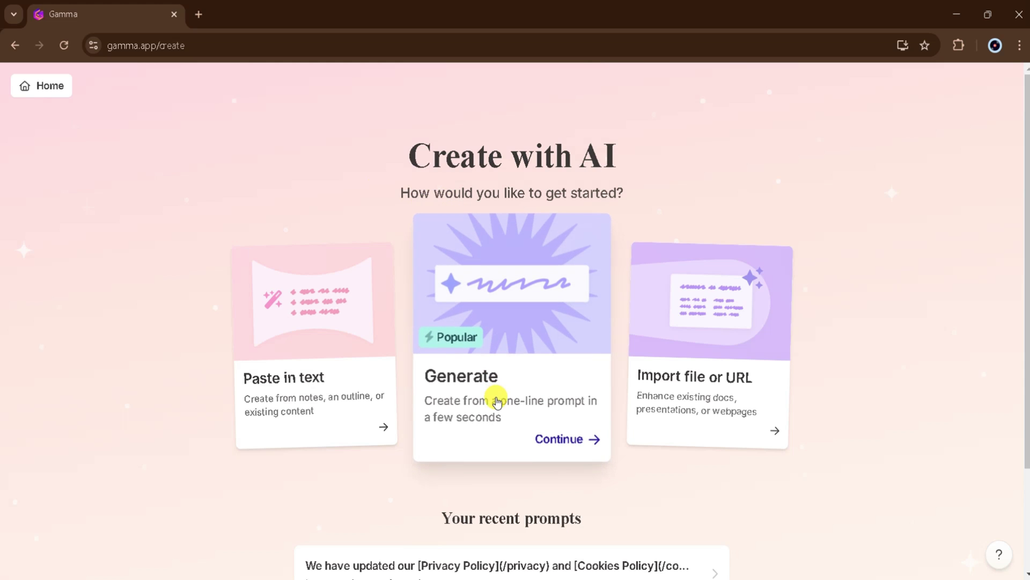
mouse_move(508, 379)
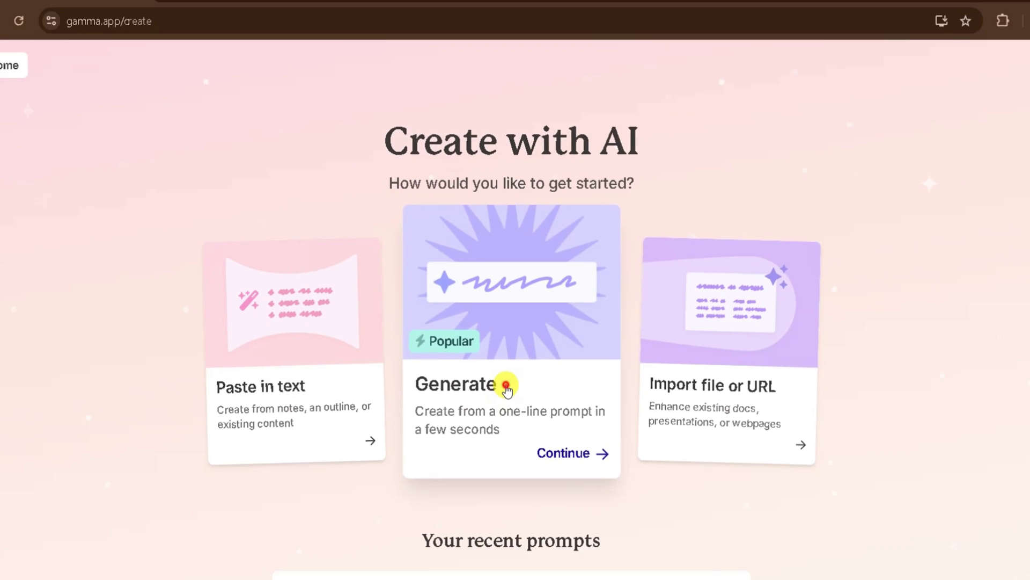
click(507, 381)
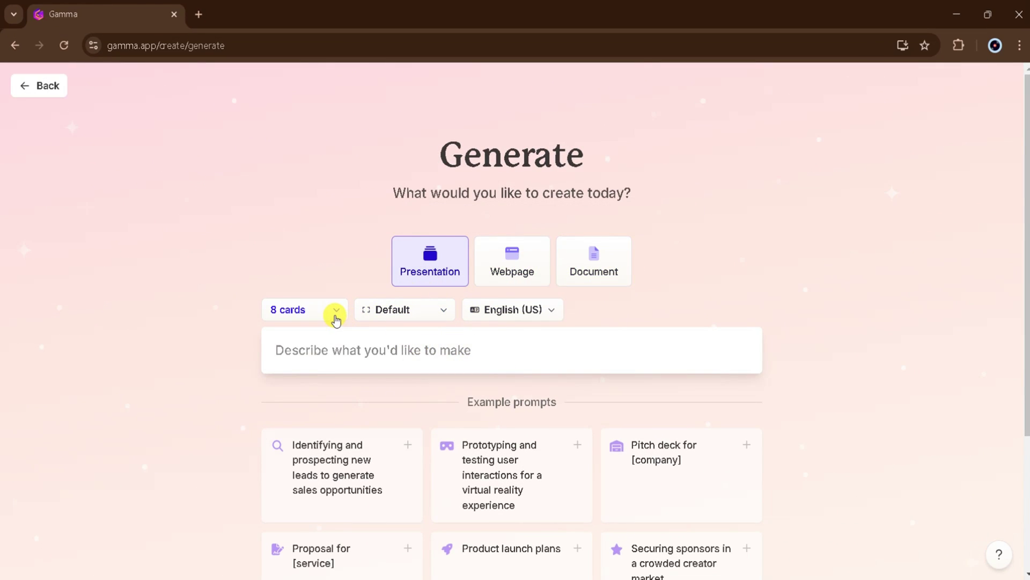
click(339, 350)
text(what is AI technology?)
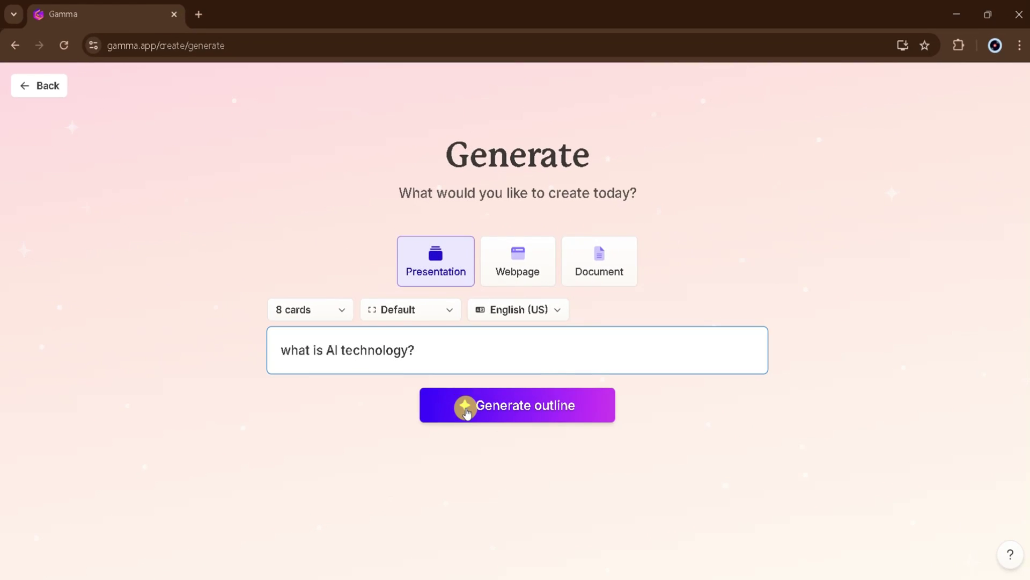
Step: Generate the 8-card AI technology outline, keeping Brief text, AI images and Flux Fast
click(465, 409)
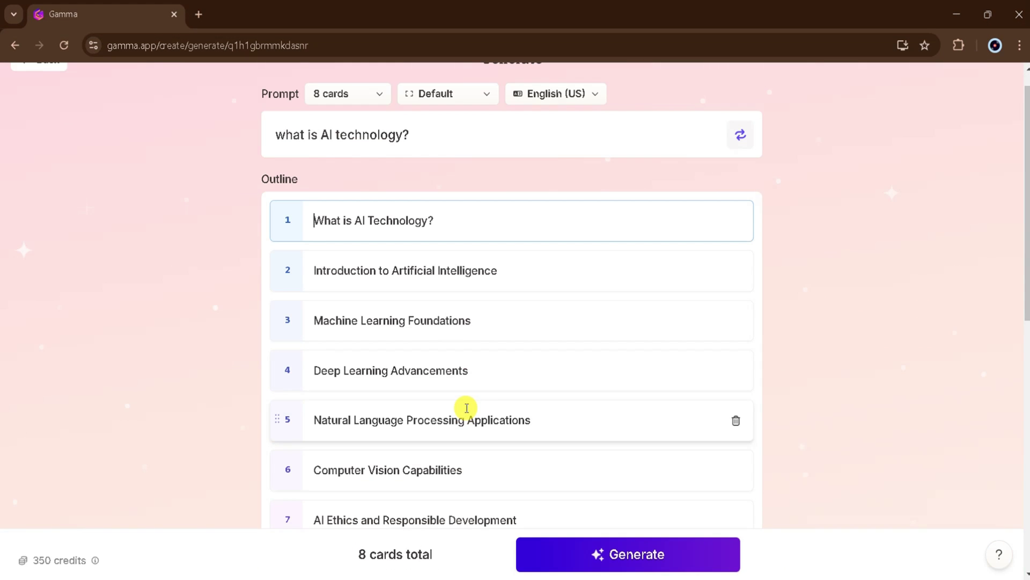
scroll(385, 161, up, 1)
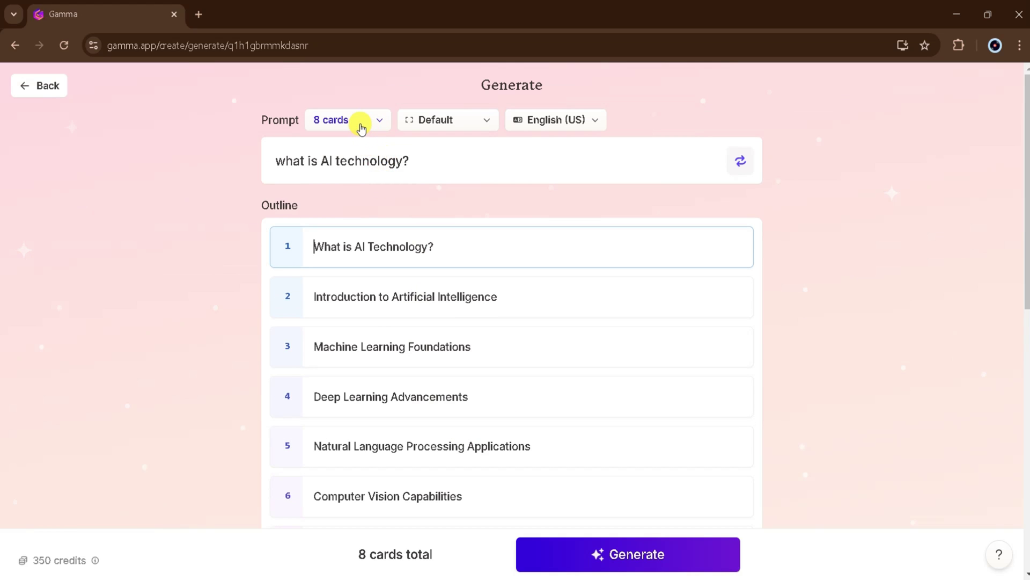
scroll(547, 341, down, 3)
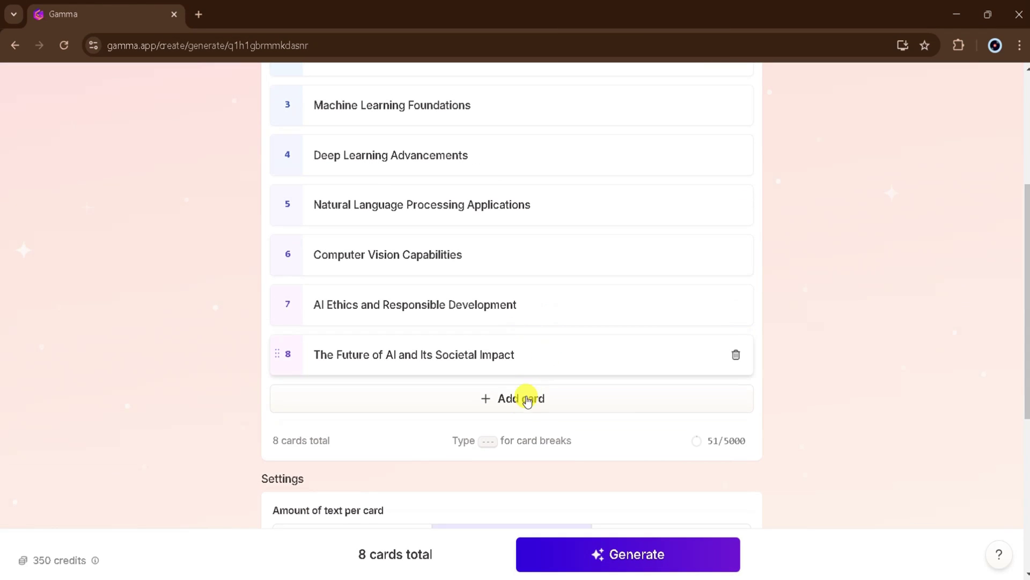
scroll(507, 406, down, 3)
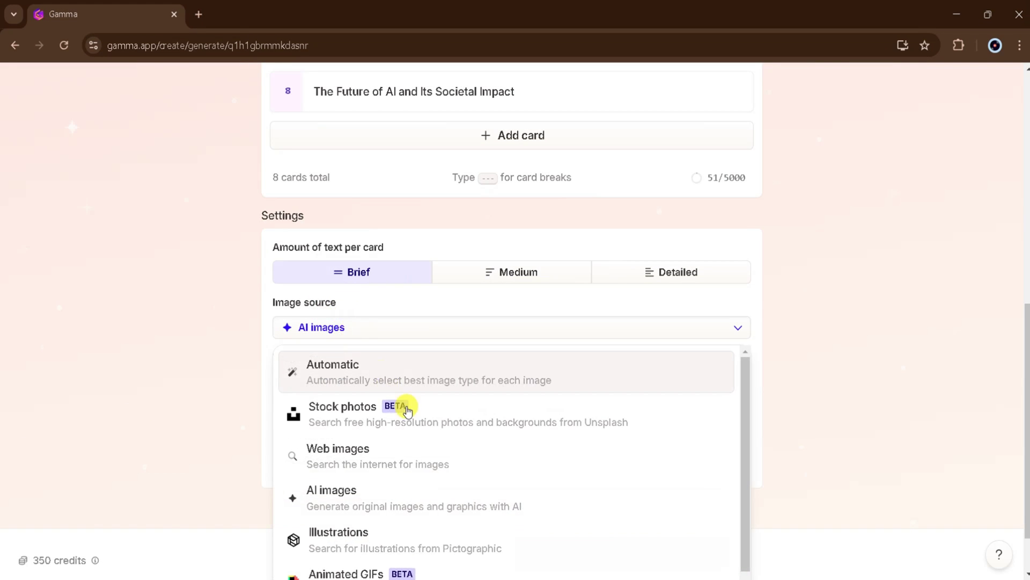
scroll(410, 411, down, 1)
scroll(421, 428, down, 1)
scroll(421, 429, down, 1)
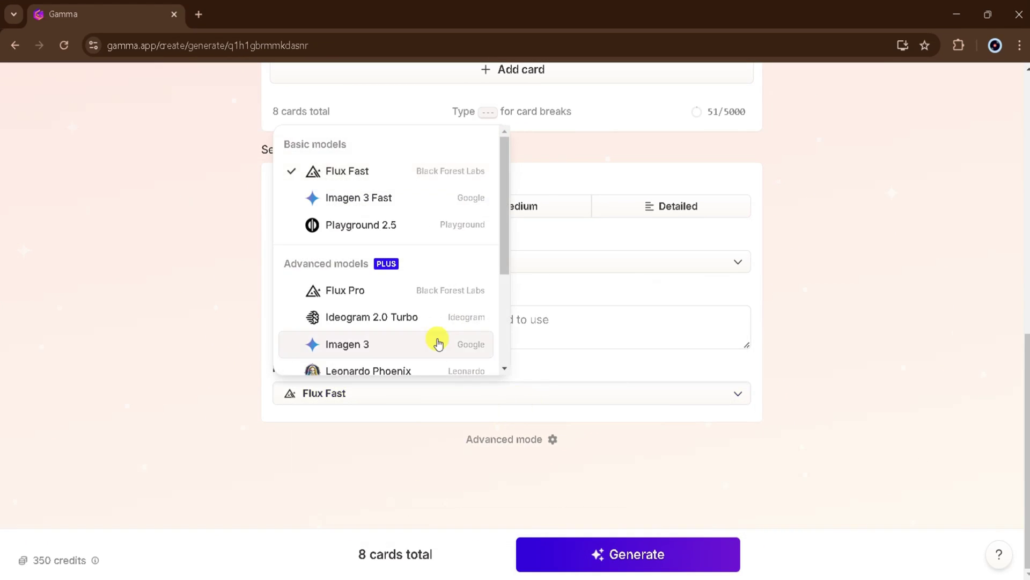
scroll(437, 341, down, 2)
scroll(437, 342, up, 2)
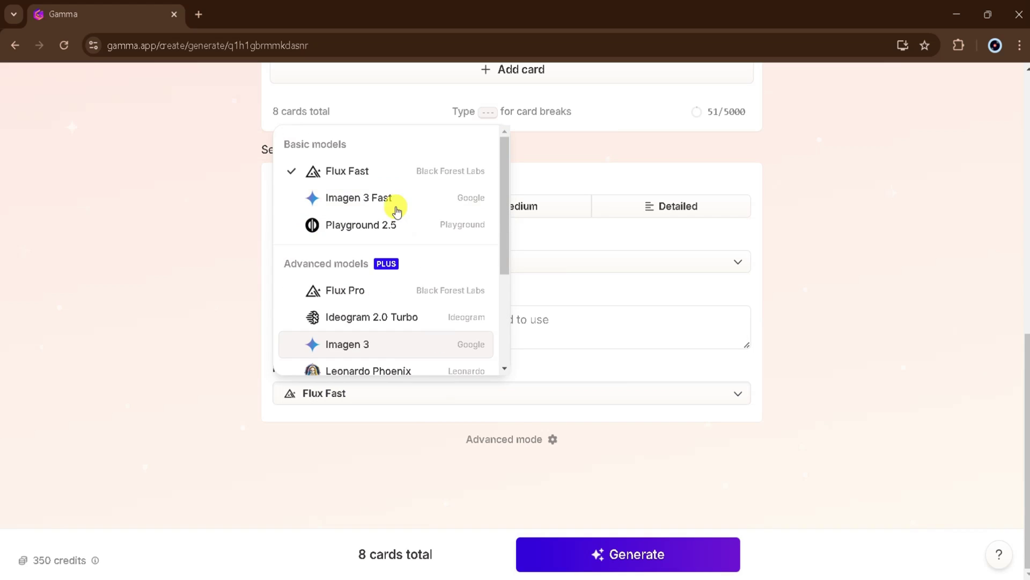
click(251, 357)
Step: Generate the deck from the outline and give the Introduction card a top image layout
click(593, 555)
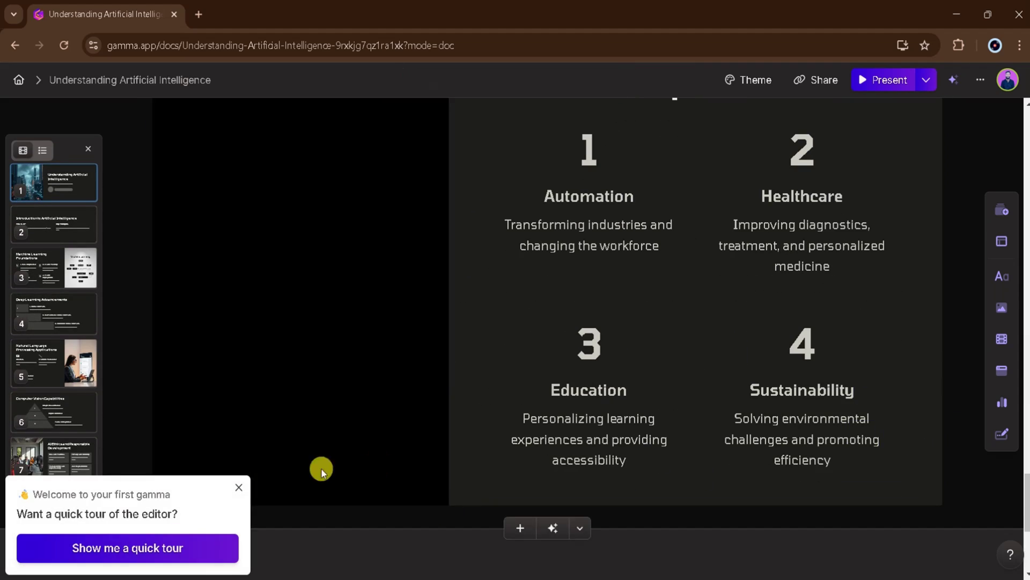
scroll(425, 317, up, 5)
scroll(438, 300, up, 5)
scroll(438, 299, up, 8)
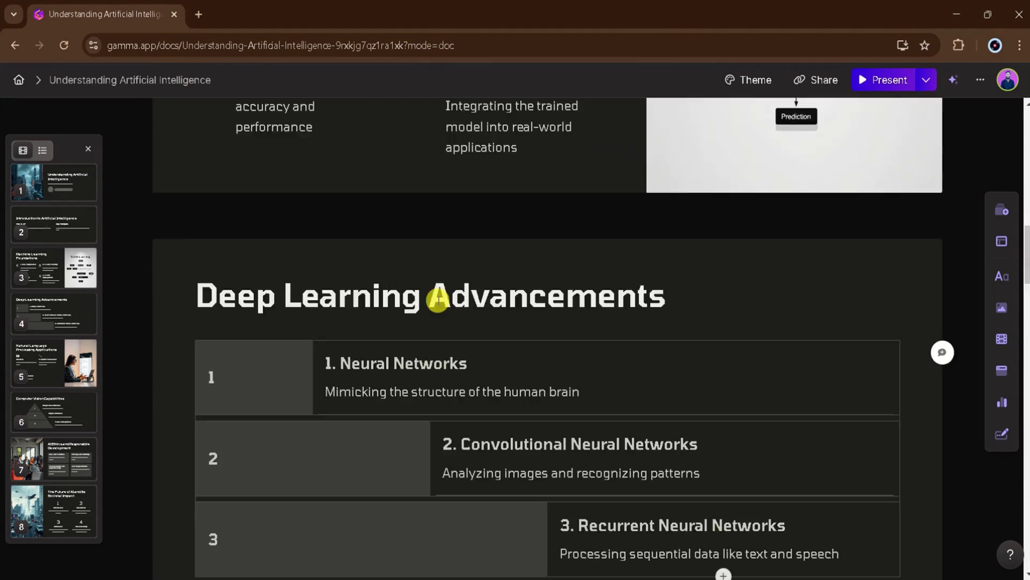
scroll(436, 300, up, 15)
scroll(454, 284, up, 2)
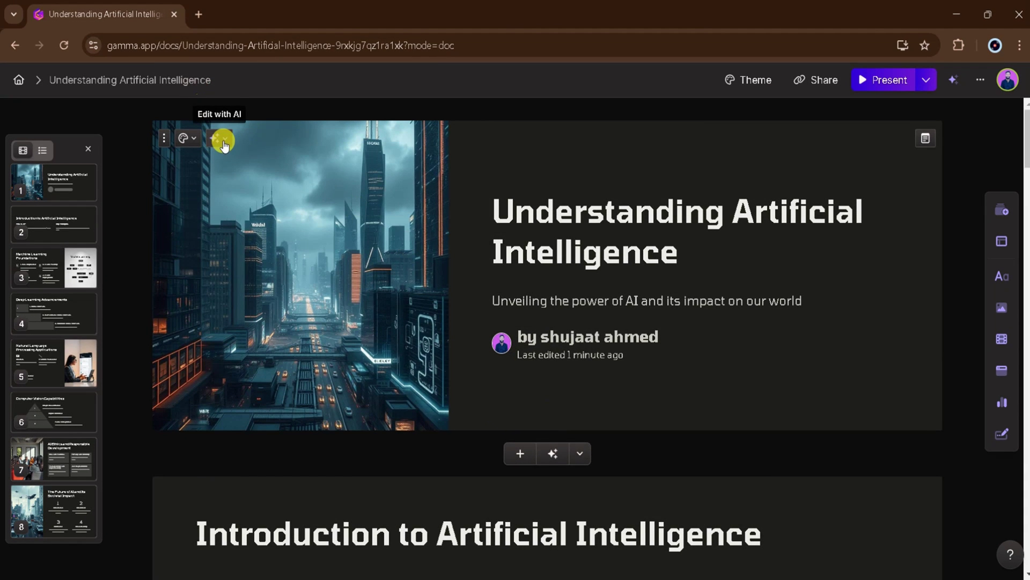
click(223, 142)
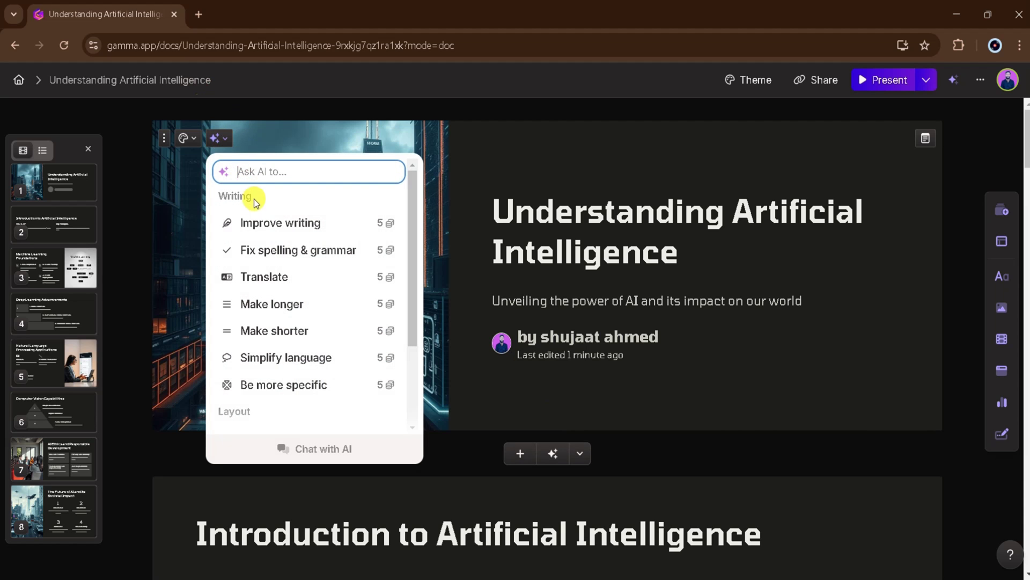
scroll(269, 272, down, 3)
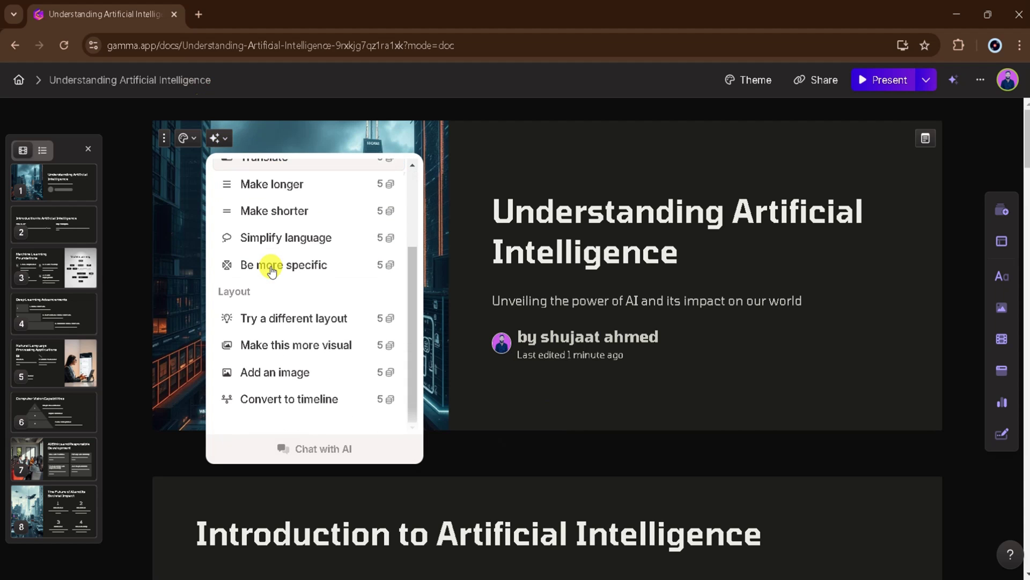
scroll(271, 272, up, 1)
scroll(271, 272, up, 2)
scroll(564, 241, down, 5)
click(1003, 210)
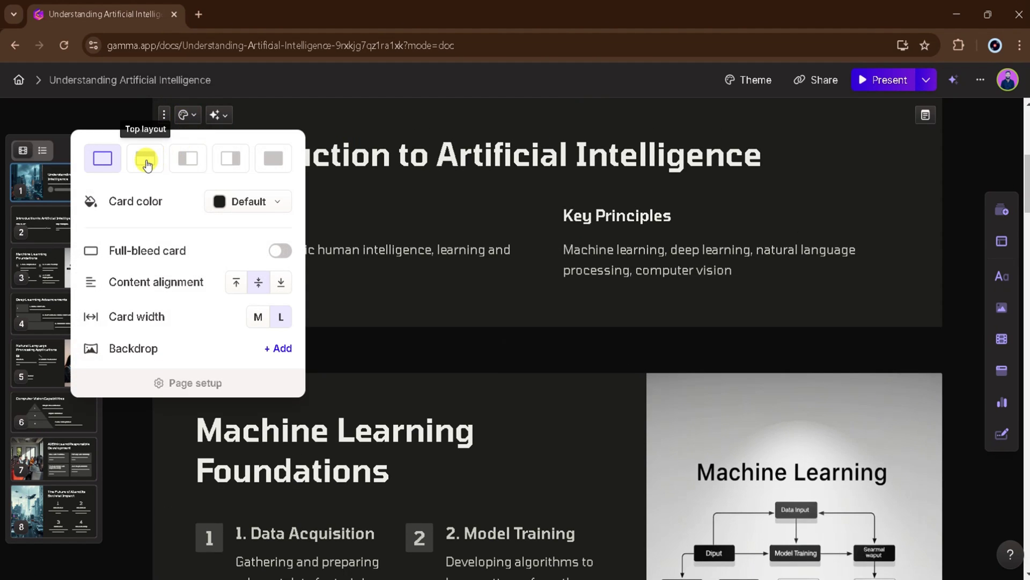
click(146, 161)
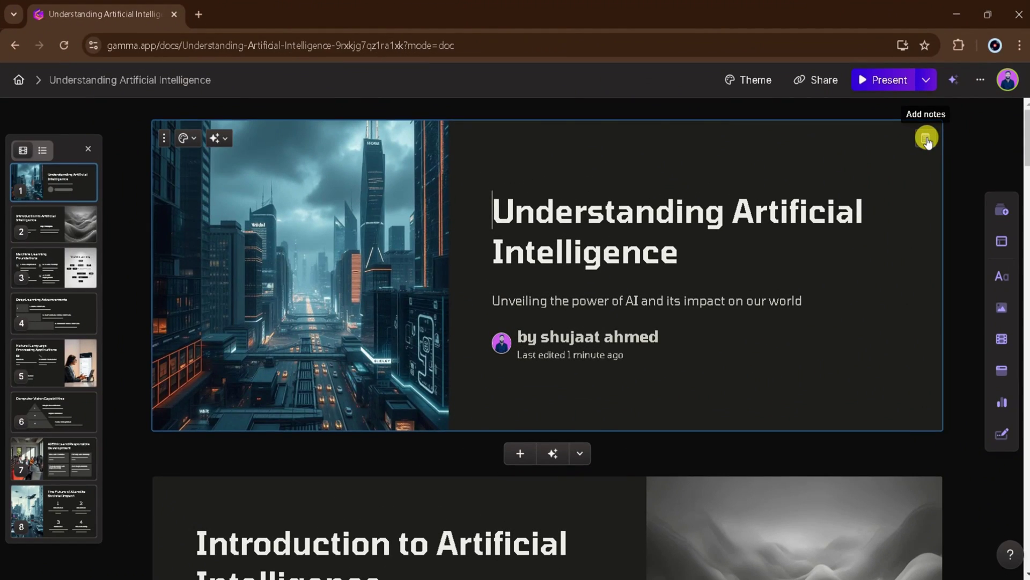
Step: Add the speaker note 'intro' to the title card and move on to card 2
click(926, 138)
text(intro)
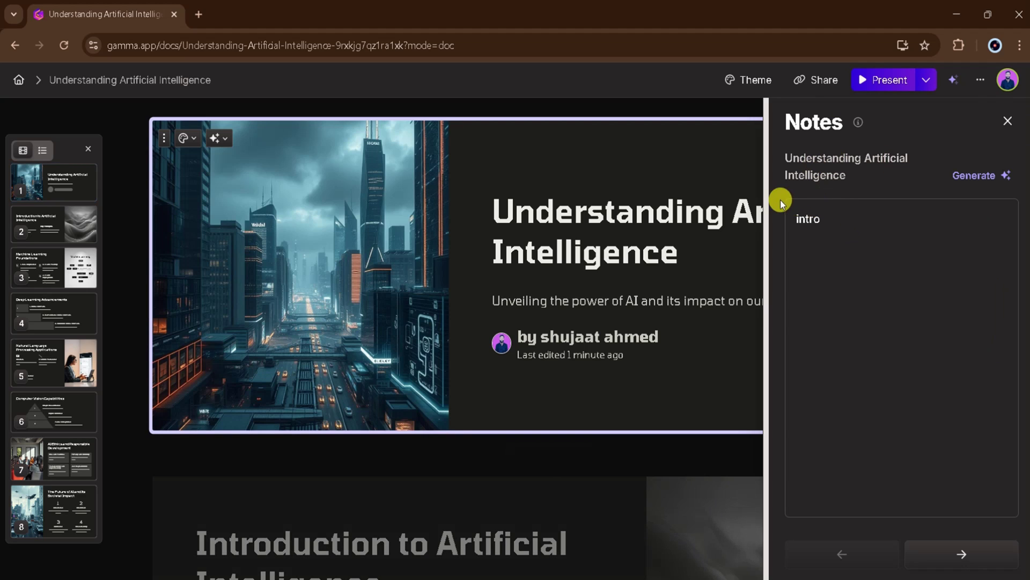
click(973, 555)
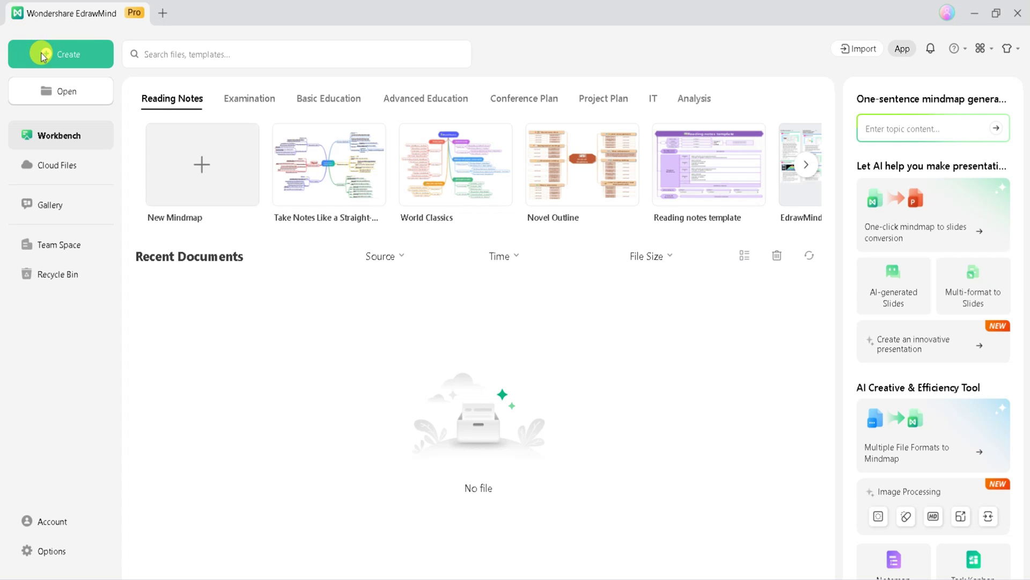
Step: Start creating something new from the EdrawMind Workbench via Create
click(43, 55)
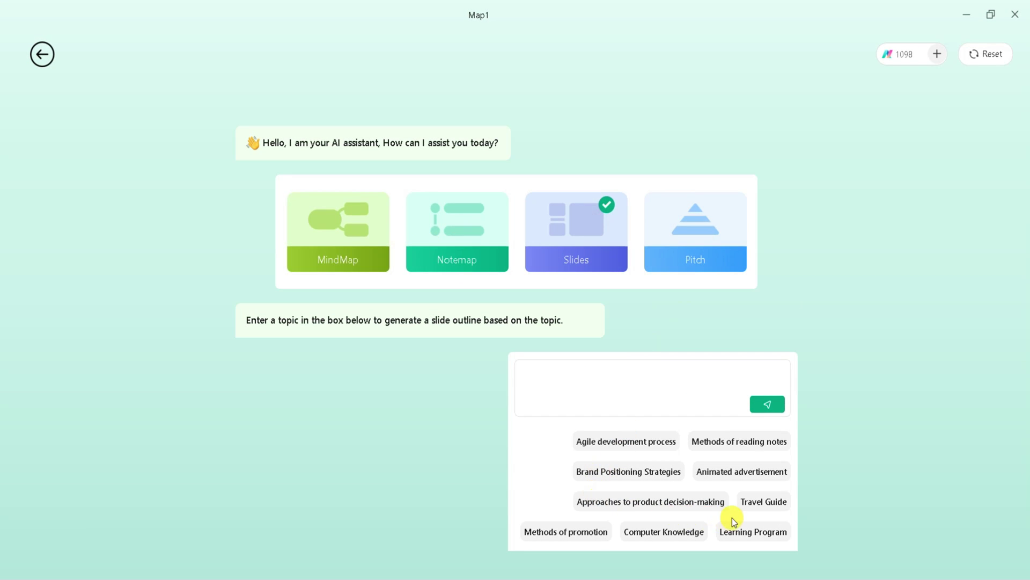
text(what is)
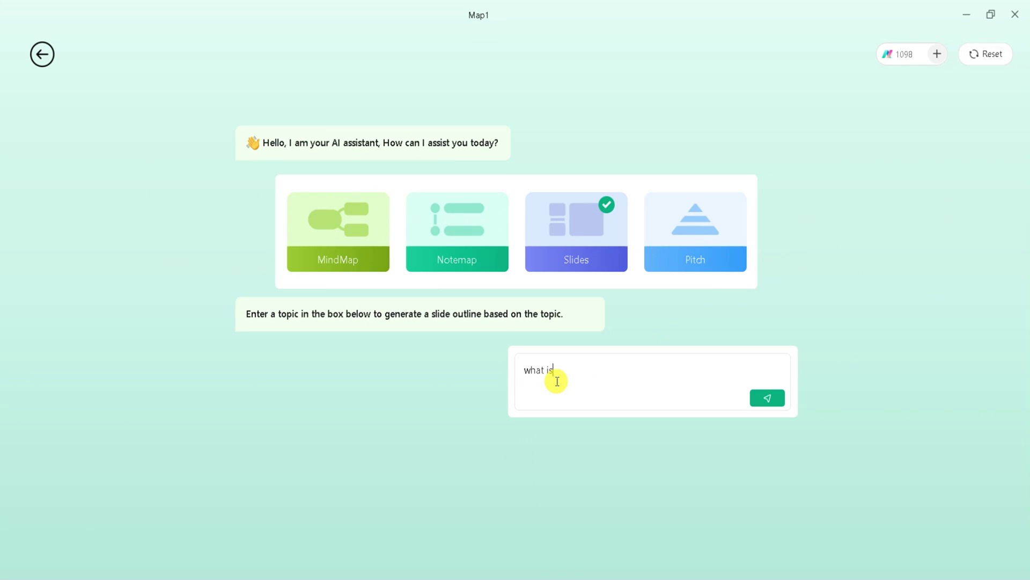
text(?)
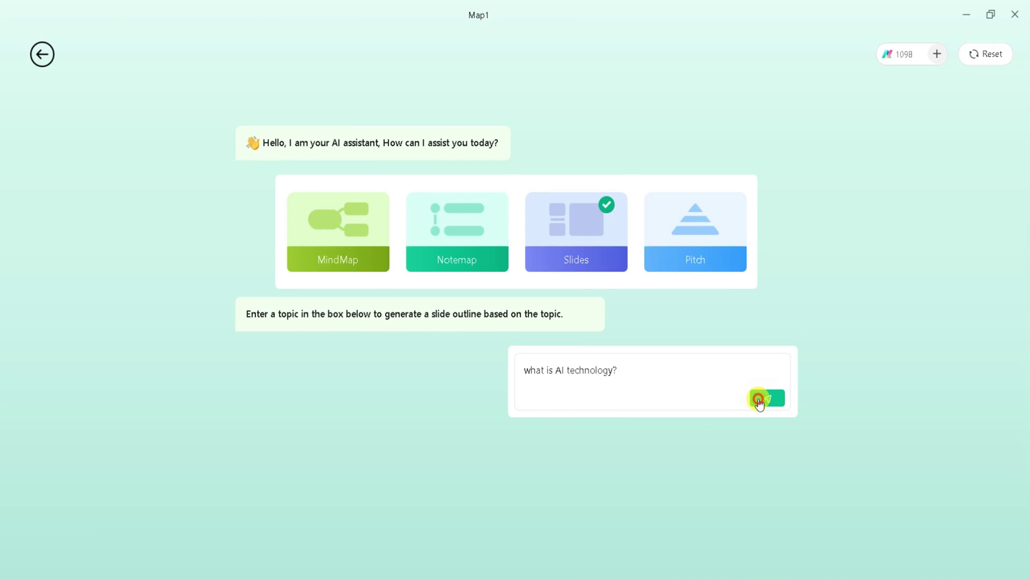
Step: Send the topic 'what is AI technology?' to generate the slide outline
click(759, 398)
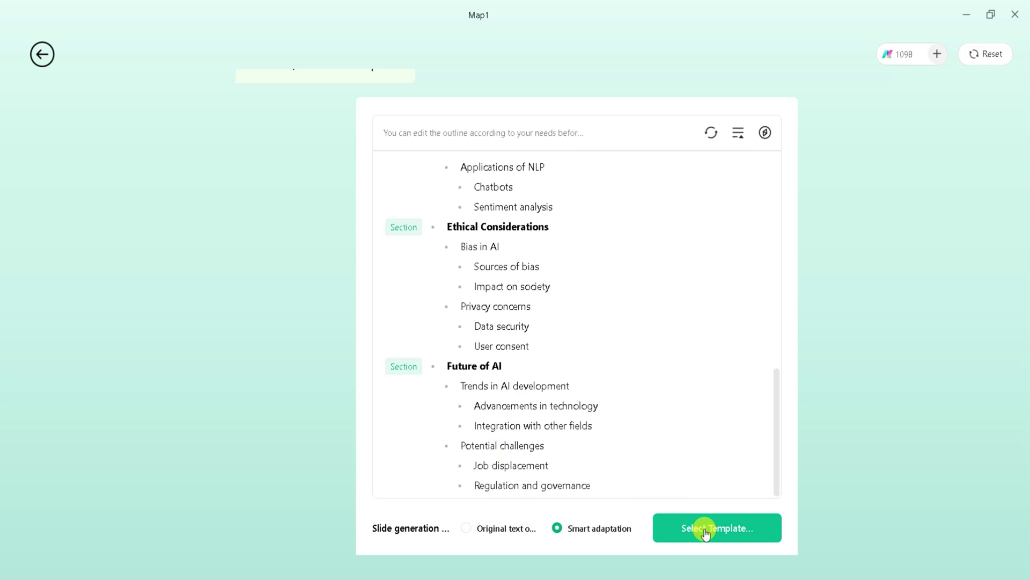
Step: Choose the lavender glass-cube slide template and generate the PPT from the outline
click(704, 530)
scroll(718, 273, down, 2)
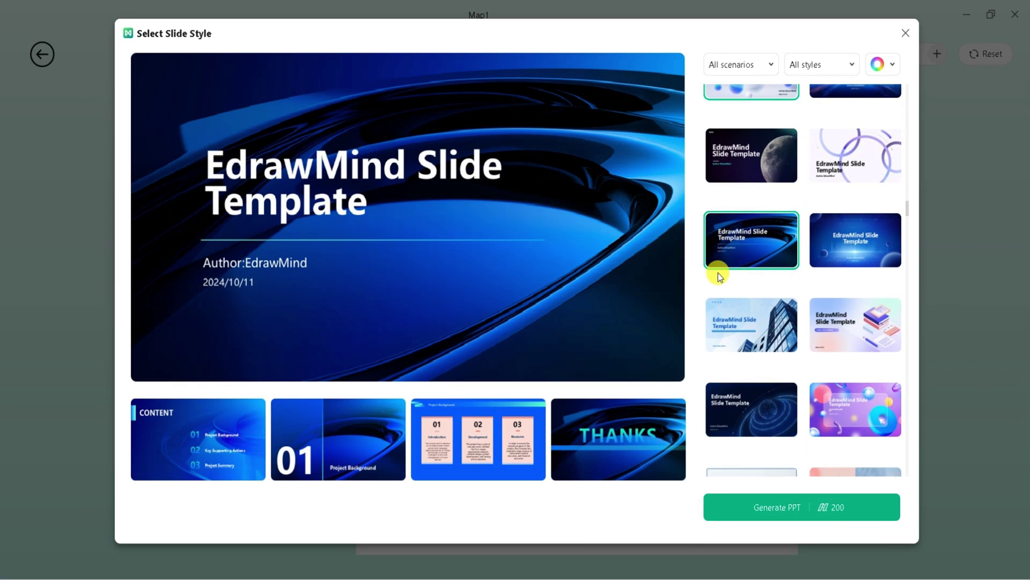
scroll(718, 273, down, 1)
scroll(718, 273, up, 1)
scroll(717, 273, up, 1)
scroll(718, 273, up, 2)
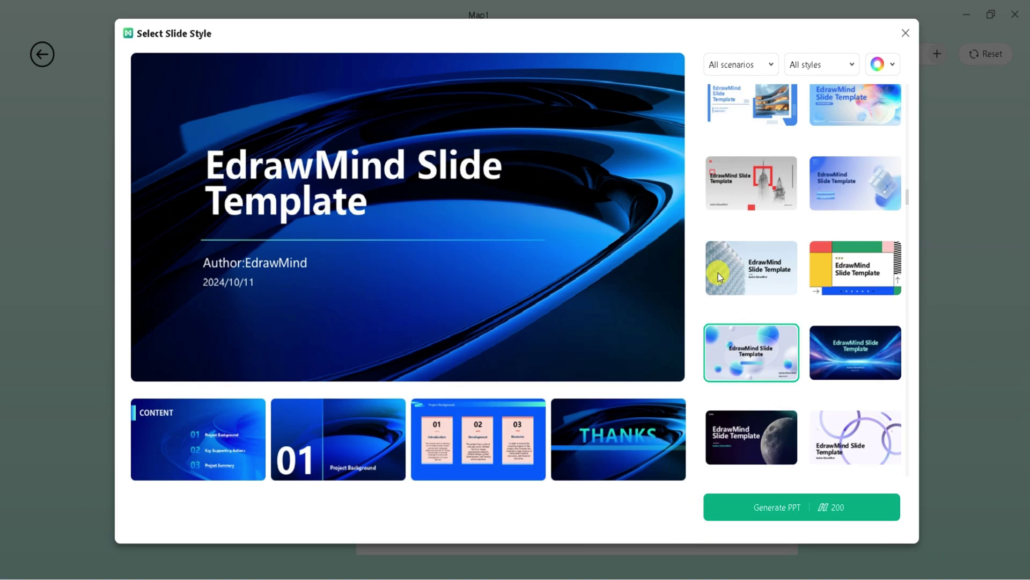
scroll(718, 273, up, 1)
click(851, 265)
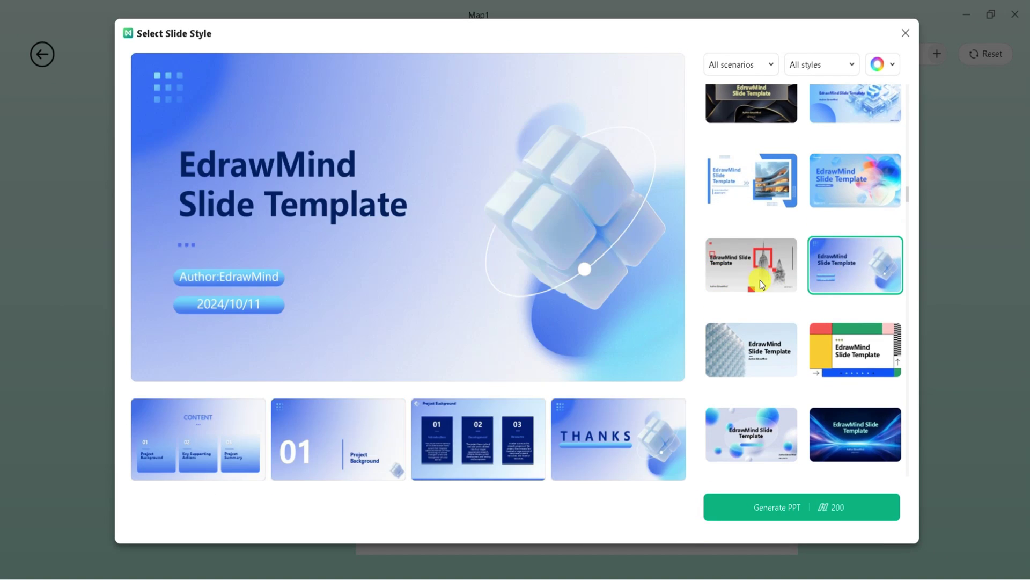
scroll(735, 279, up, 2)
scroll(811, 239, up, 1)
scroll(811, 239, up, 1)
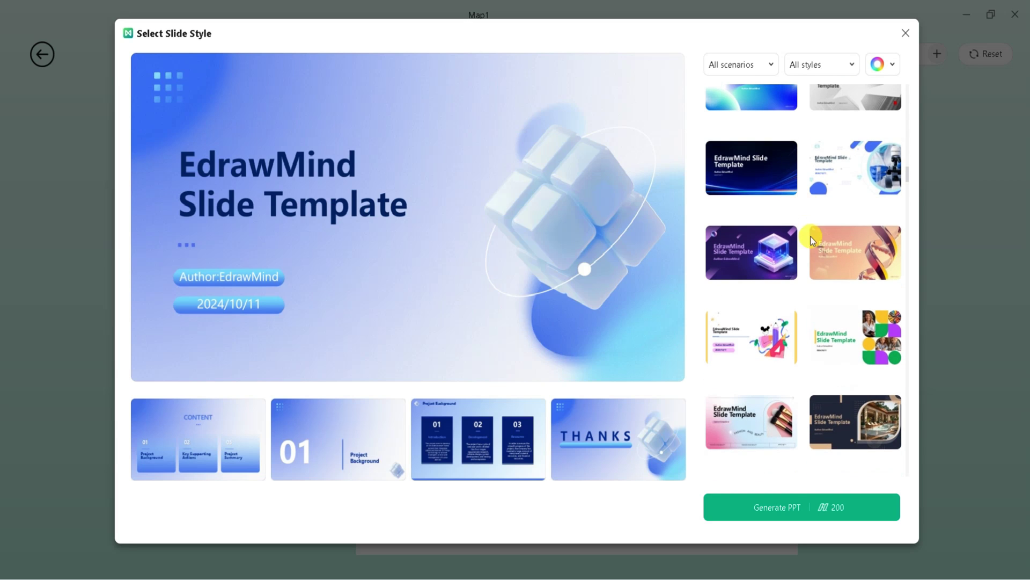
click(783, 507)
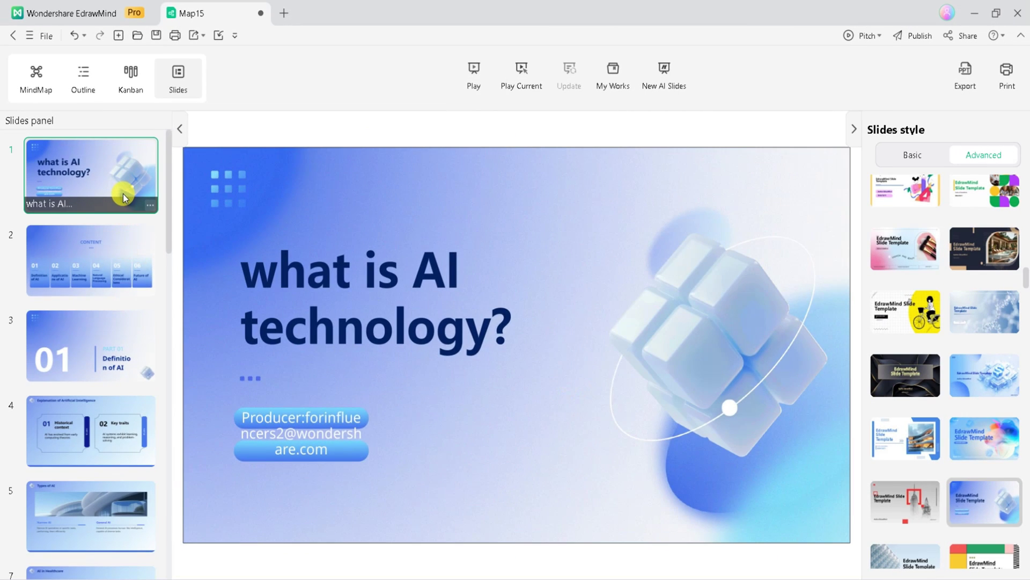
key(Down)
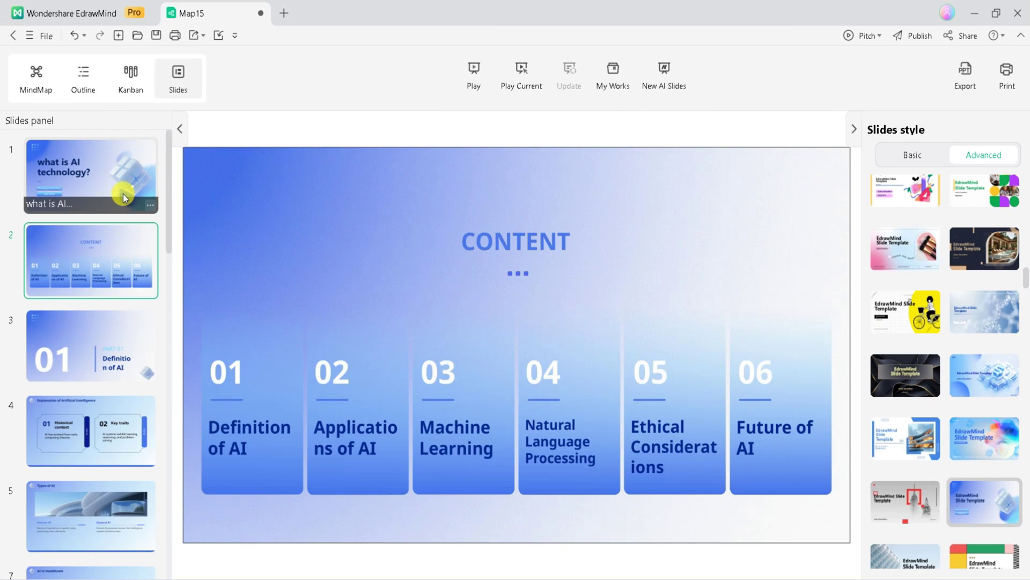
key(Down)
key(Down)
key(Down)
key(Down)
key(Down)
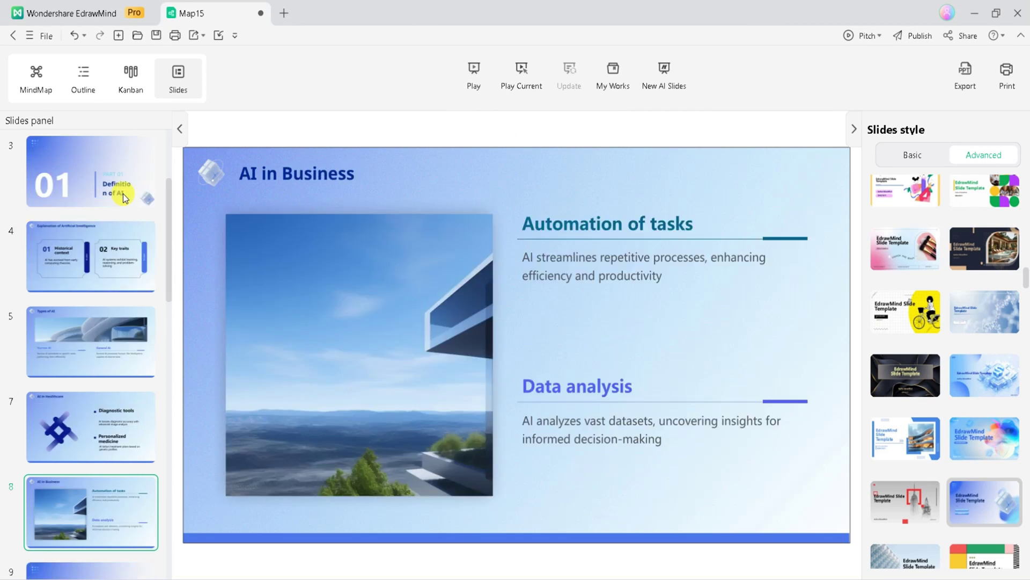
right_click(153, 202)
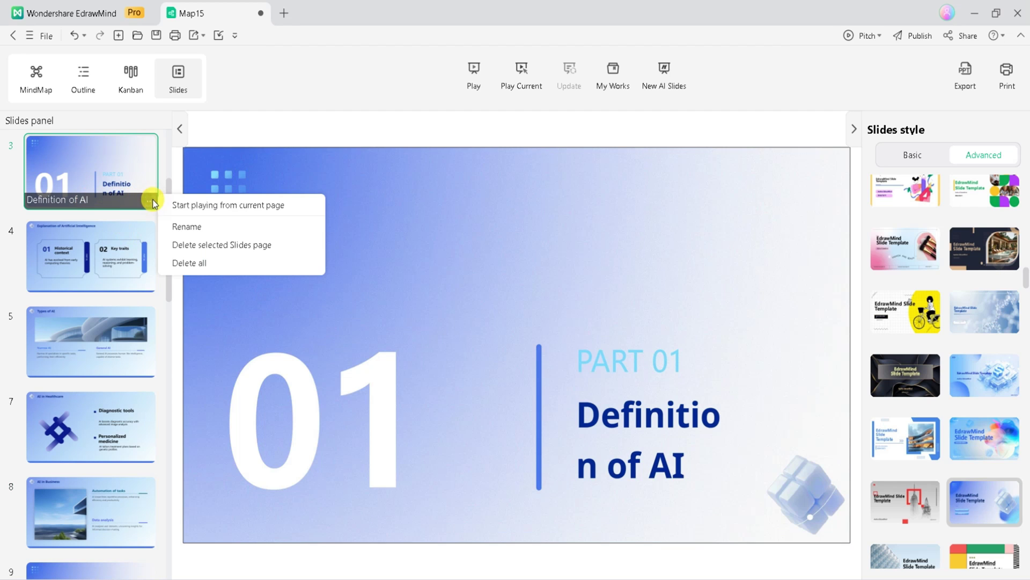
click(379, 229)
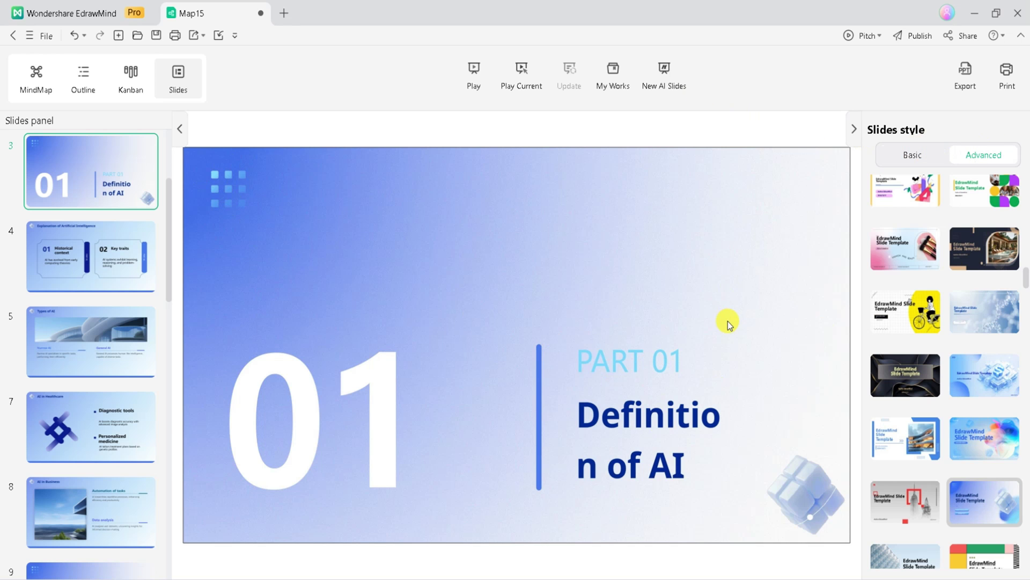
key(Down)
key(Down)
key(Down)
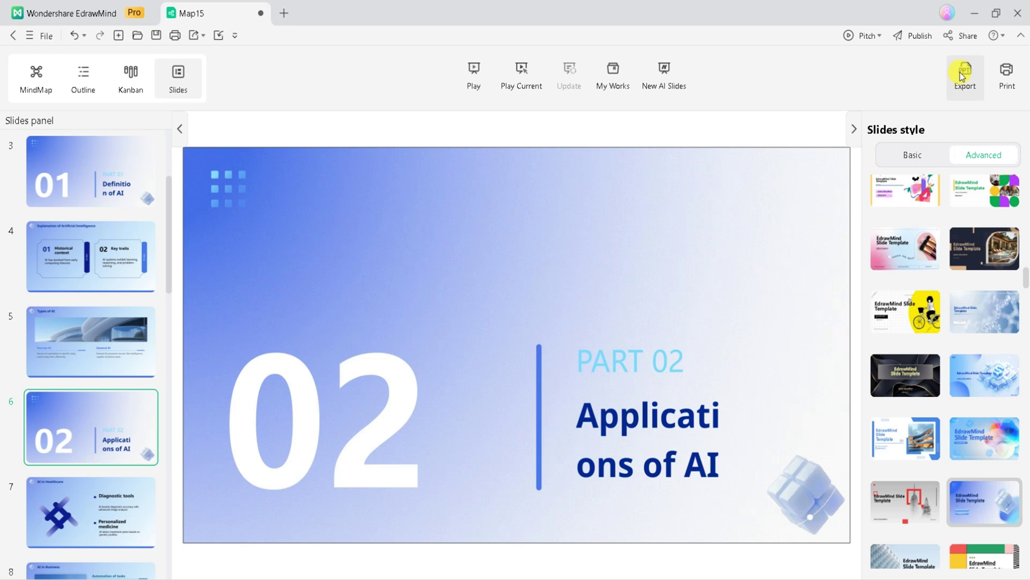
Step: Set up a Slides export, toggling Basic then back to Advanced mode with Editable Slides
click(960, 77)
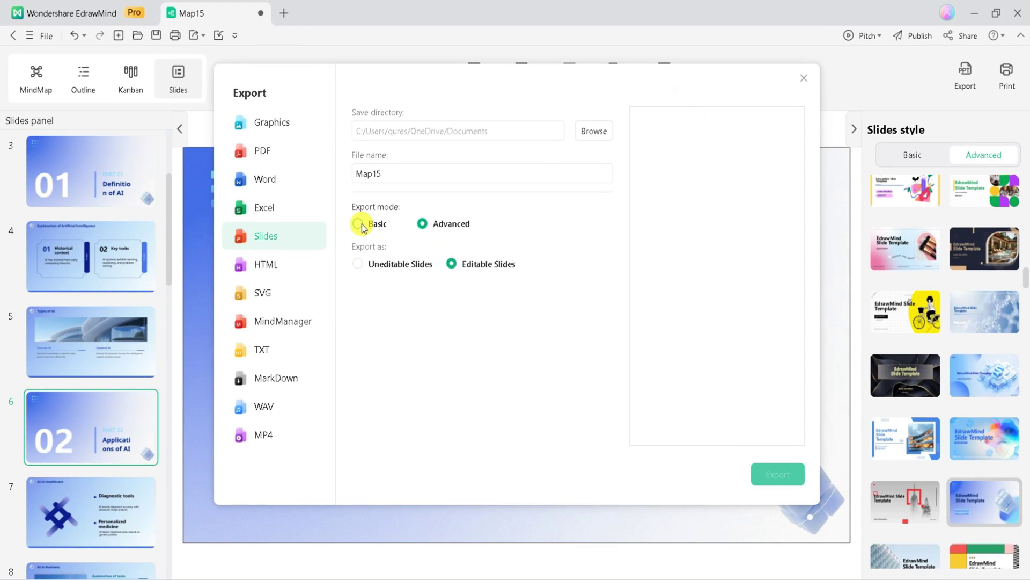
click(362, 224)
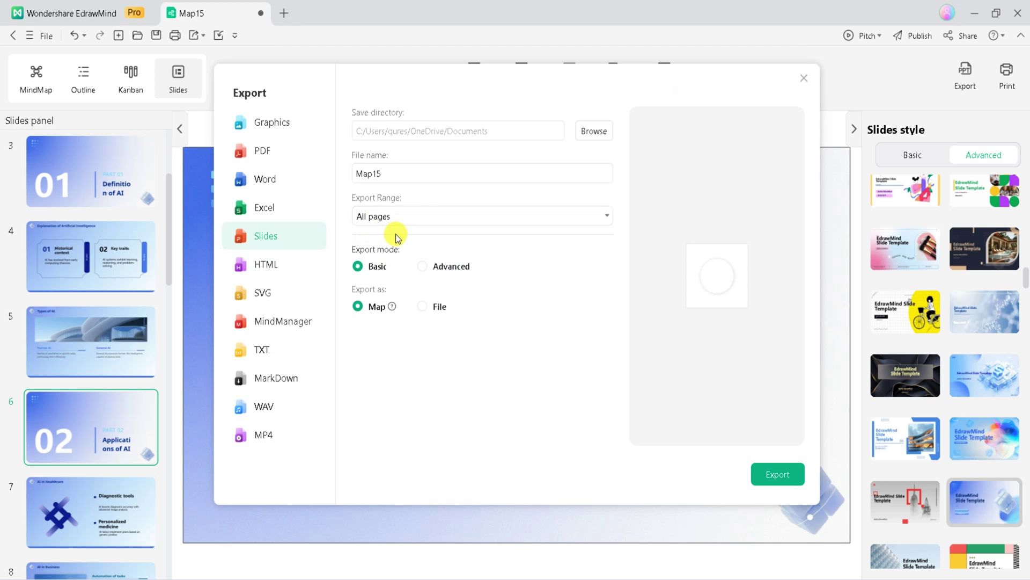
click(421, 266)
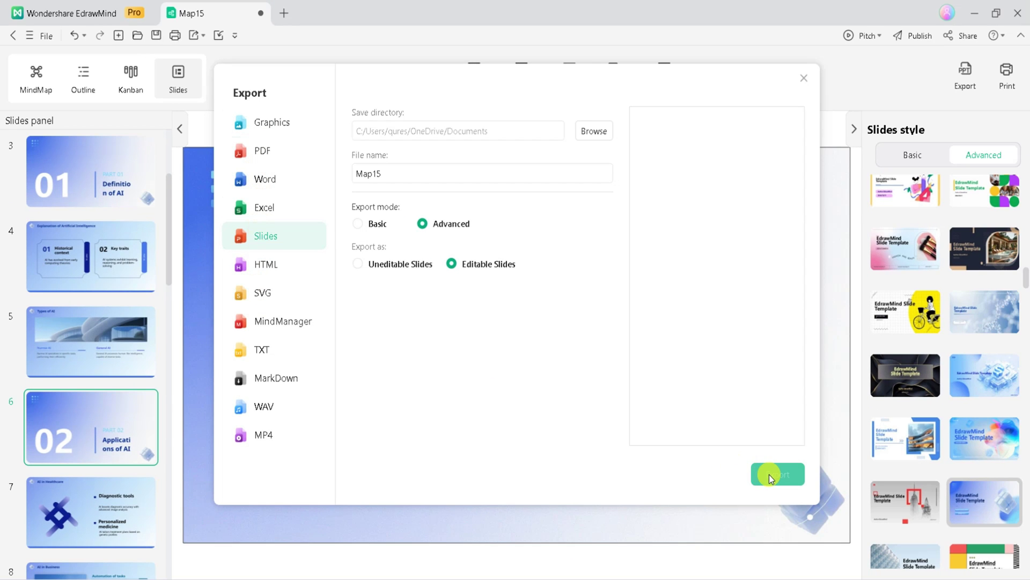
Step: Export the deck as editable slides so it opens in PowerPoint
click(771, 476)
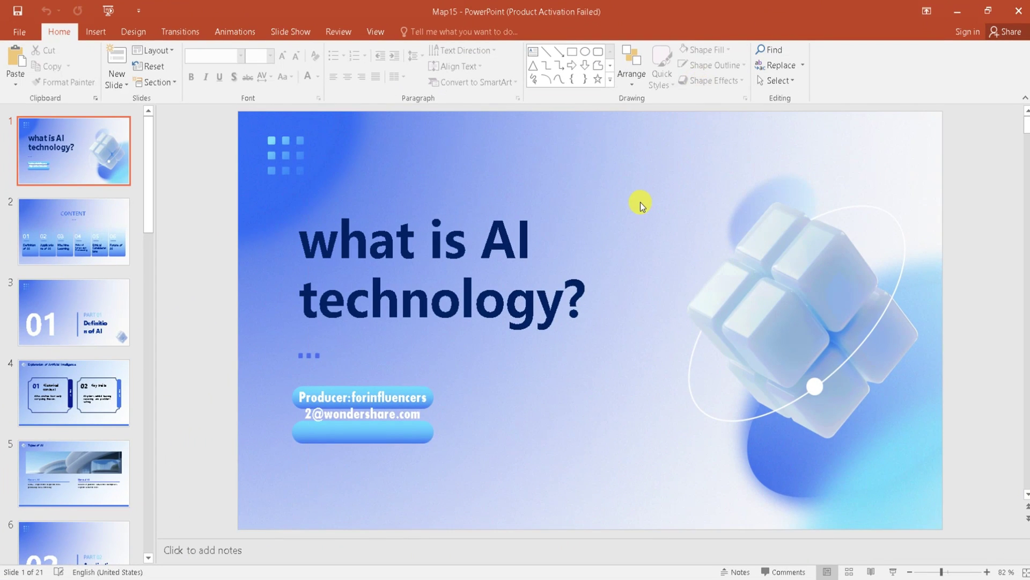
scroll(640, 203, down, 2)
scroll(640, 202, down, 3)
scroll(875, 419, up, 1)
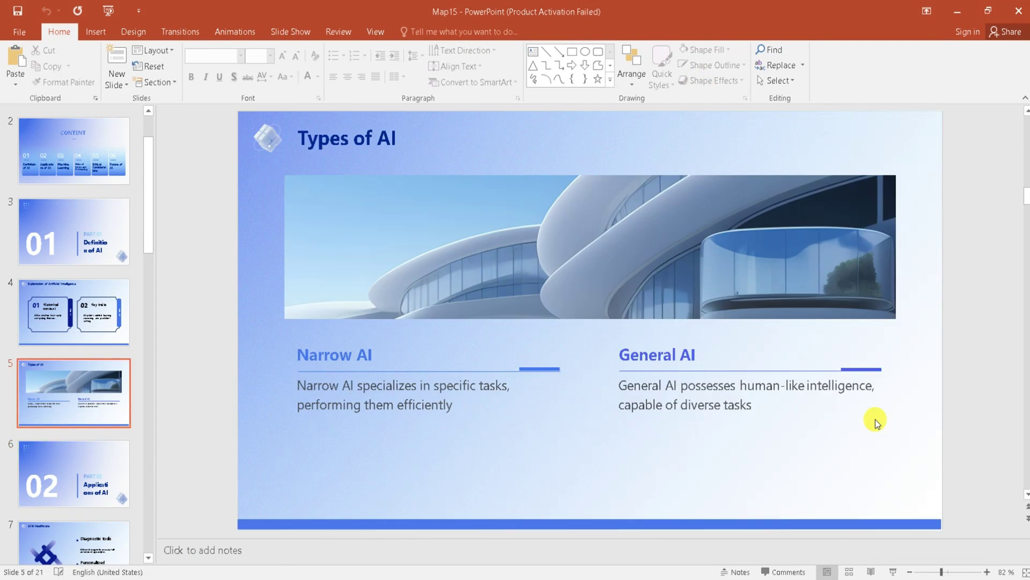
scroll(875, 419, up, 1)
scroll(875, 420, up, 2)
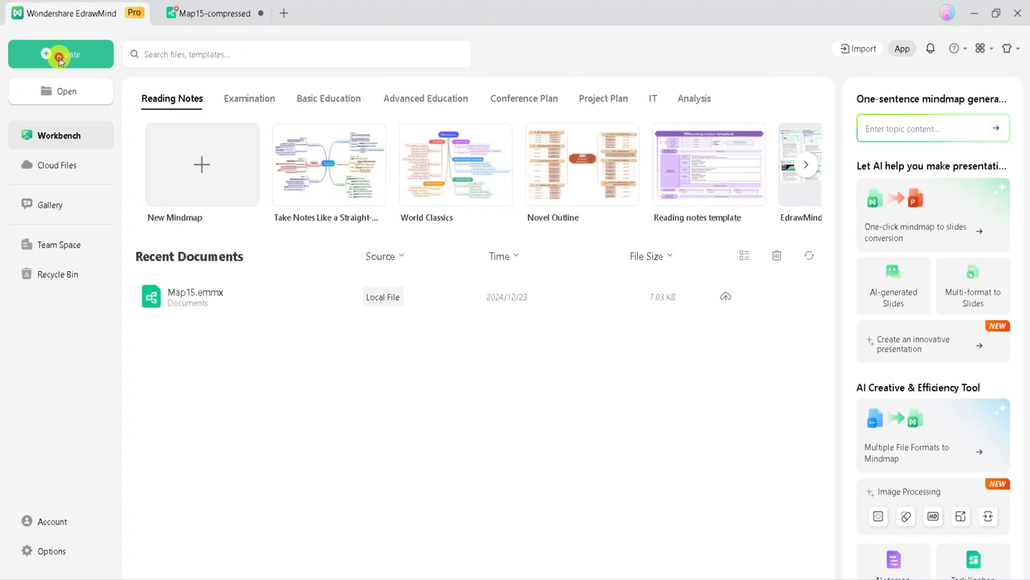
Step: Upload 'presentation (2)' to Intelligent file analysis and start parsing it into a mind map
click(59, 59)
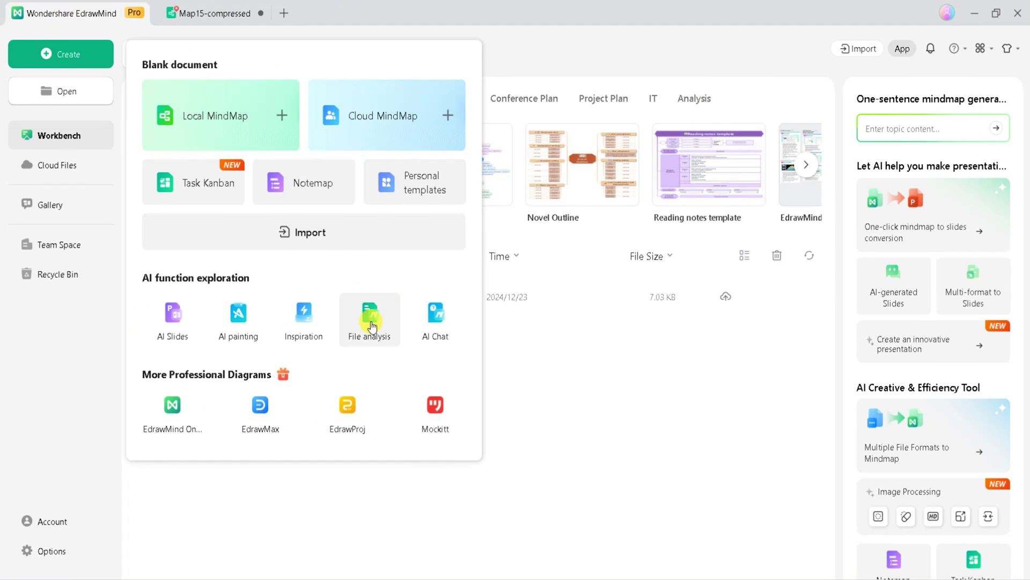
click(370, 318)
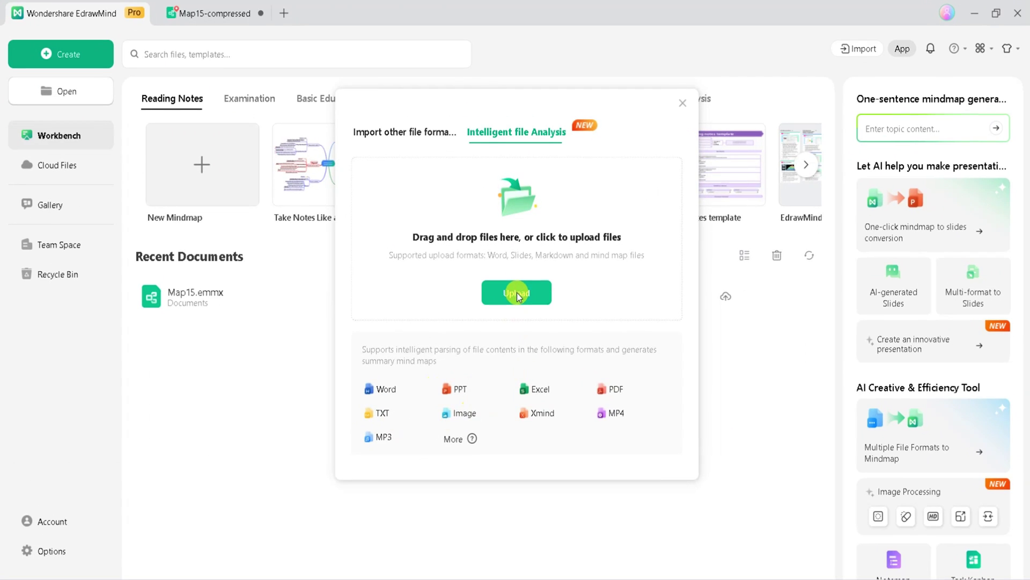
click(517, 292)
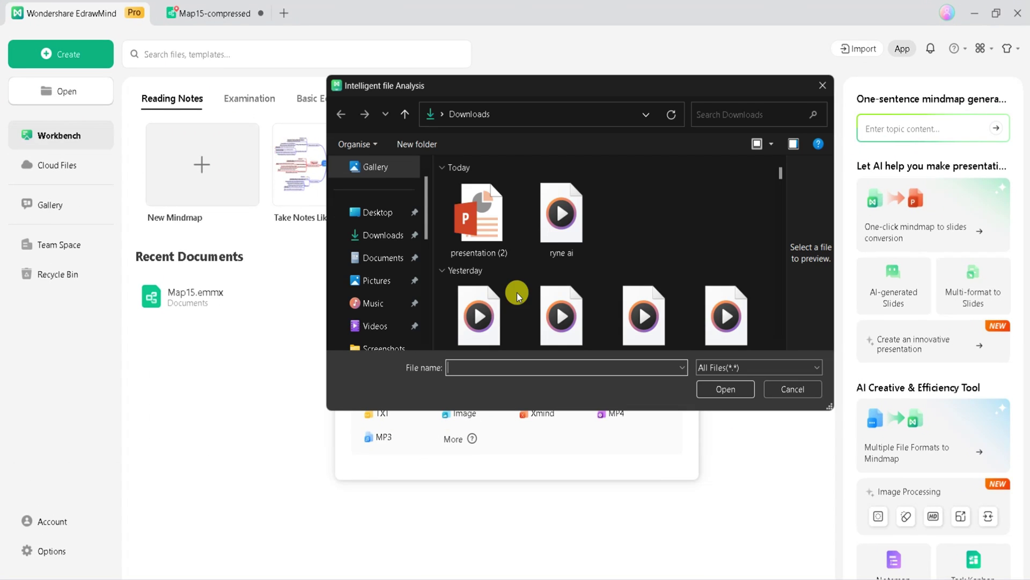
click(478, 232)
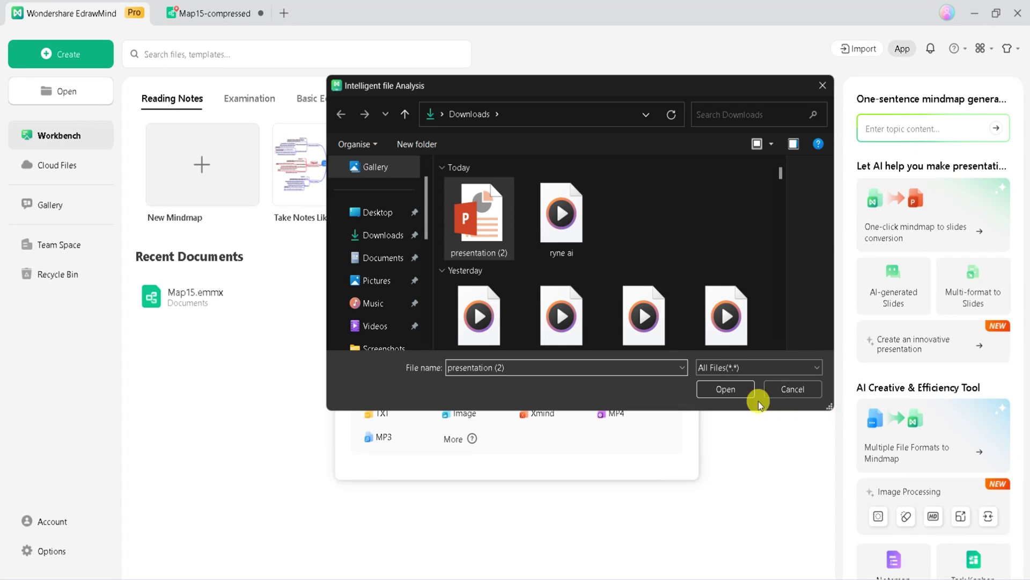
click(737, 389)
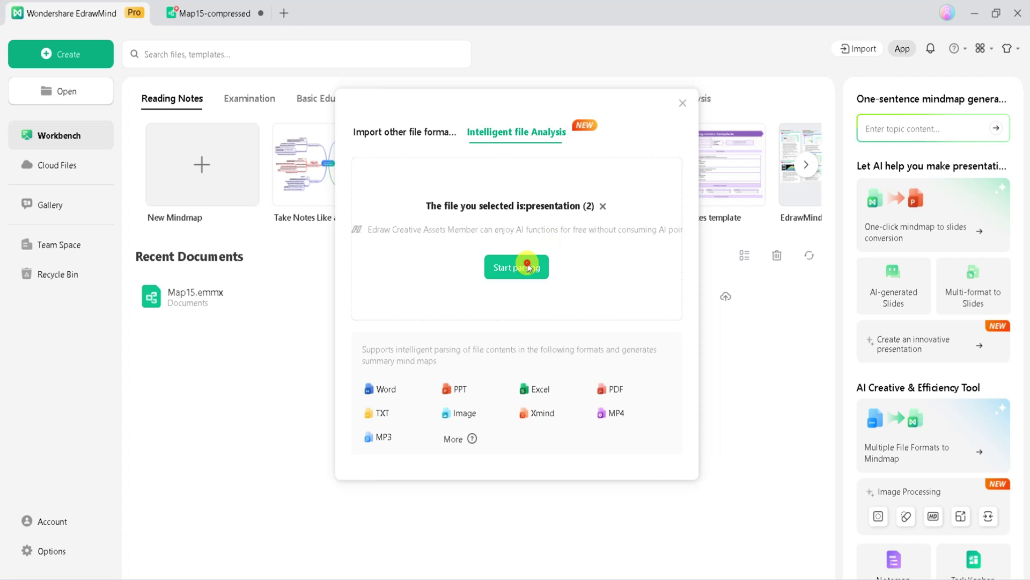
click(527, 264)
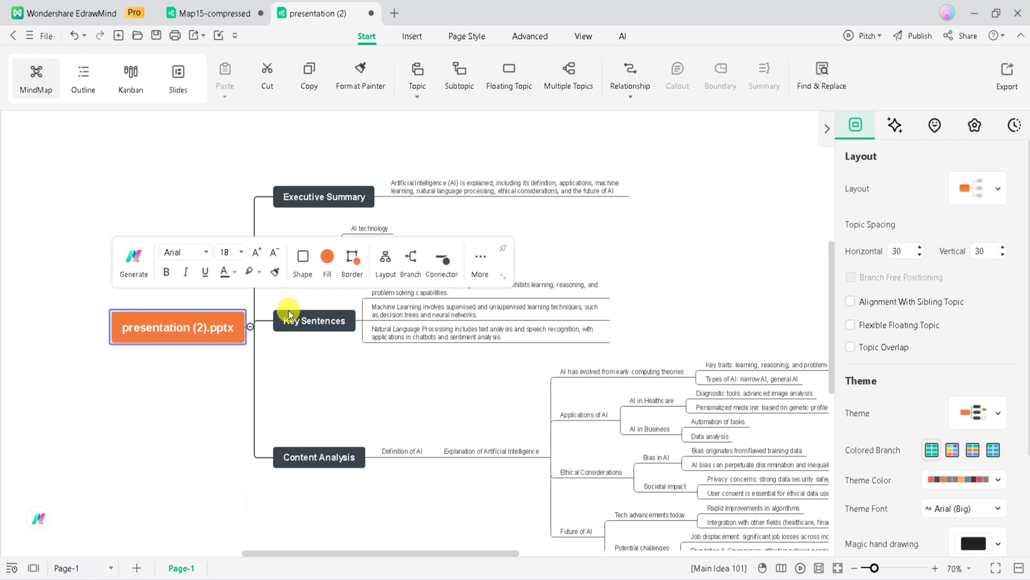
scroll(287, 311, down, 2)
scroll(451, 443, right, 6)
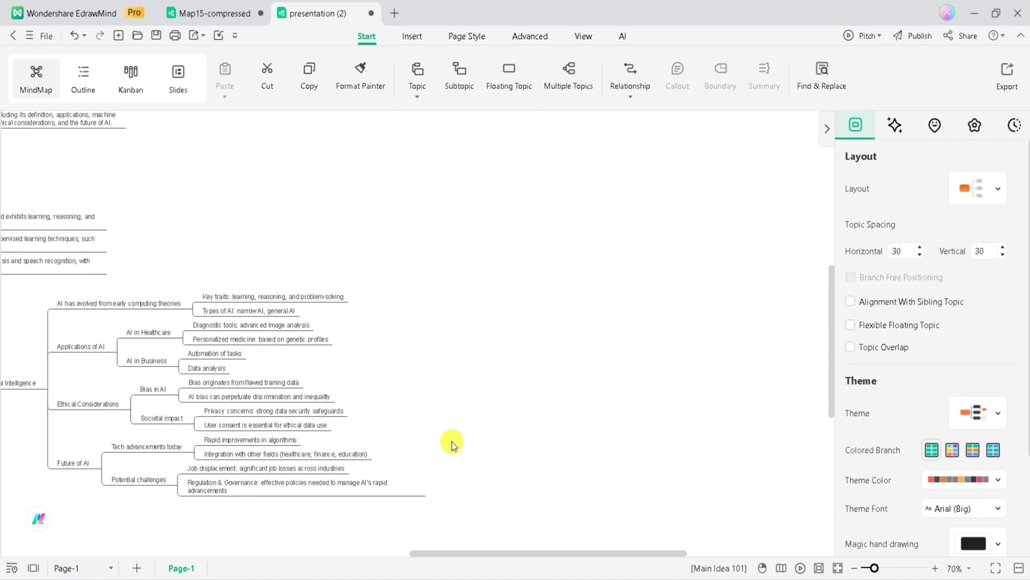
scroll(452, 443, left, 3)
scroll(452, 441, left, 1)
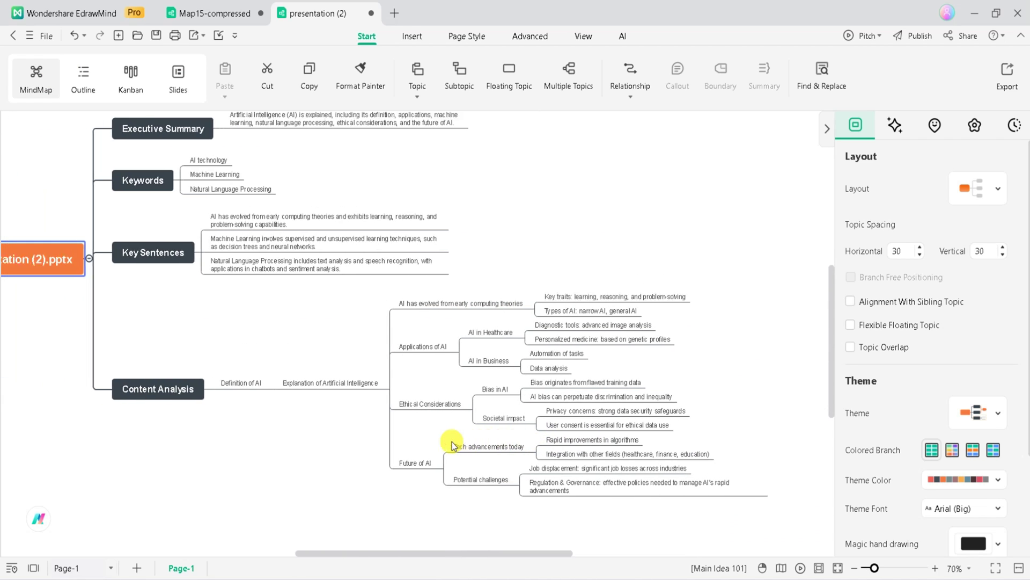
scroll(179, 312, up, 4)
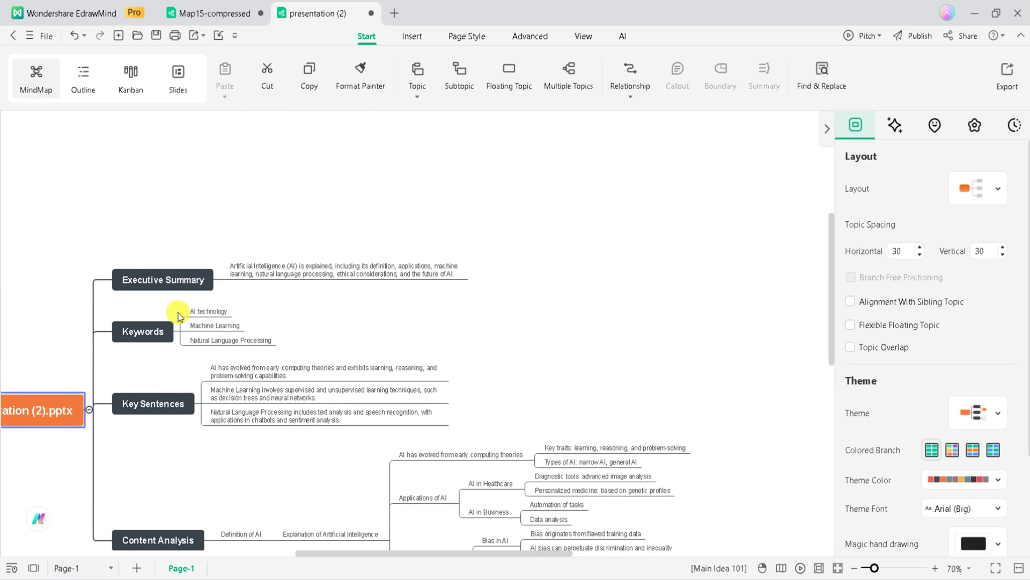
scroll(178, 313, down, 1)
ctrl+scroll(191, 308, down, 3)
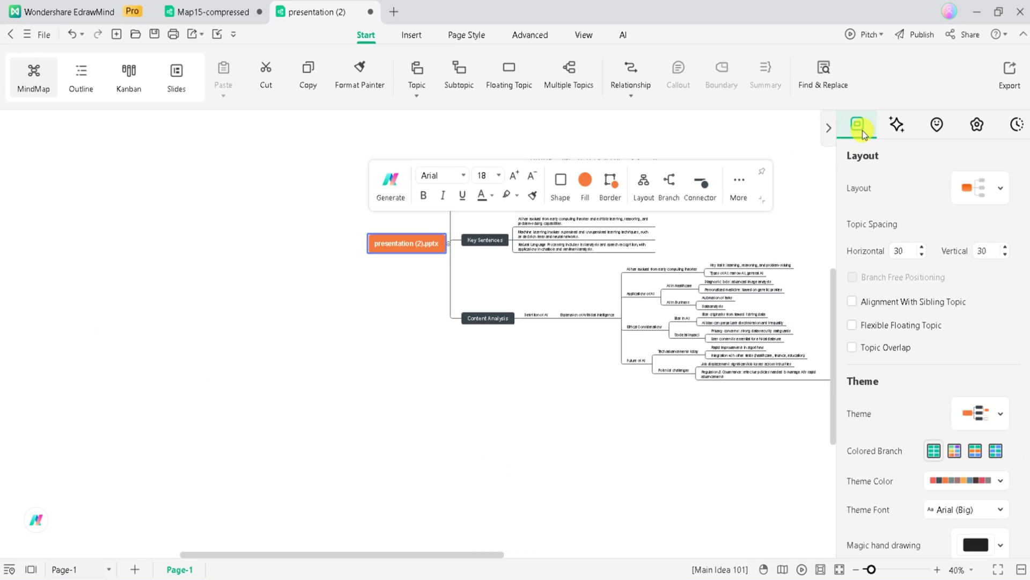
Step: Switch the map to a two-sided mind map layout with a coloured branch scheme
click(986, 196)
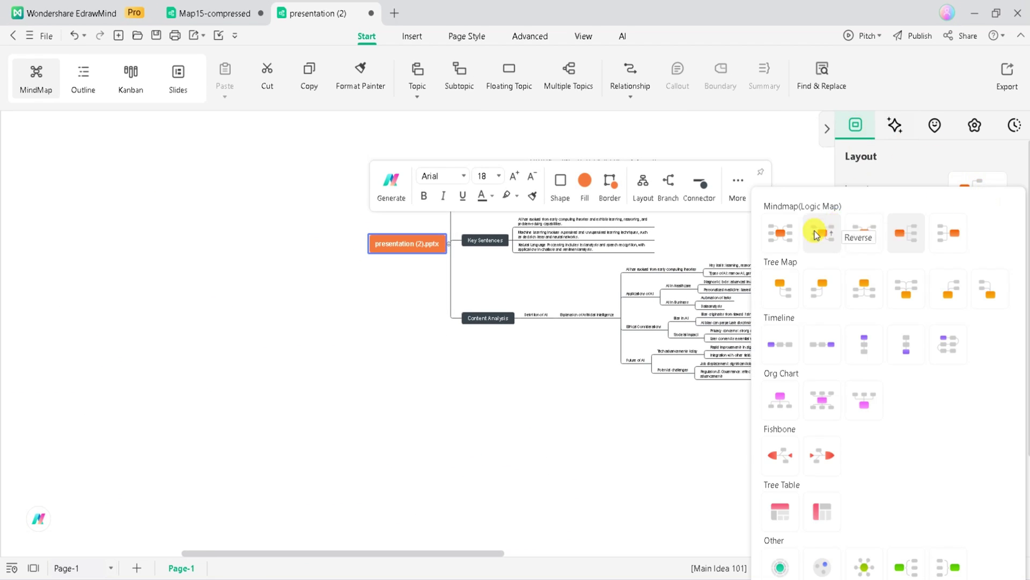
click(783, 236)
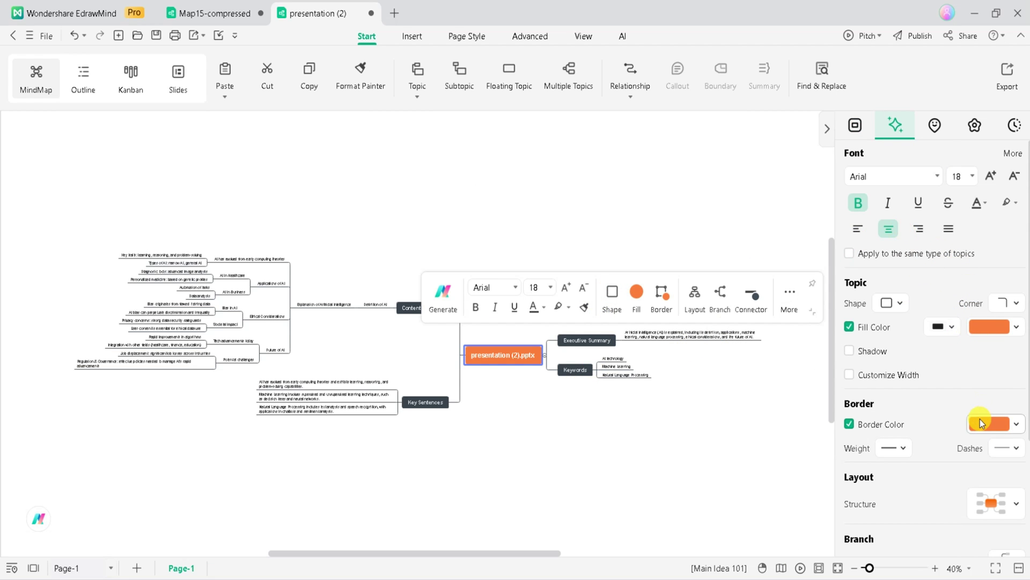
scroll(977, 421, down, 2)
scroll(949, 478, down, 1)
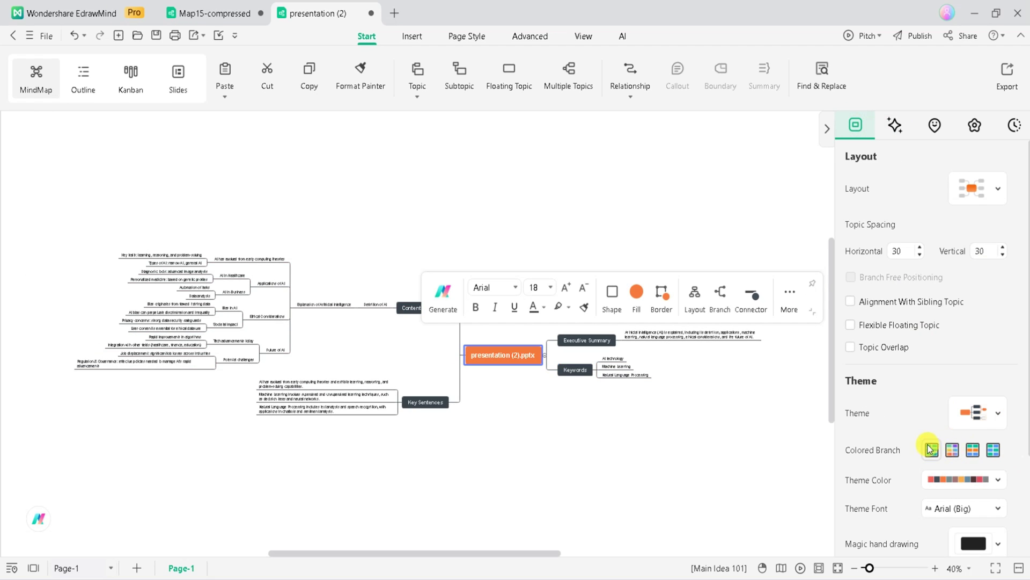
click(994, 448)
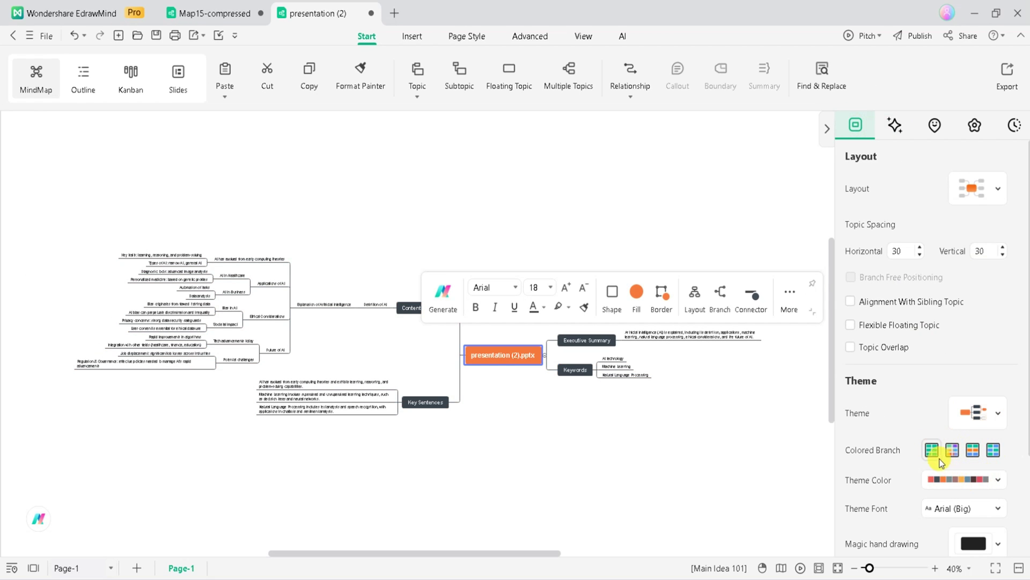
scroll(883, 491, down, 2)
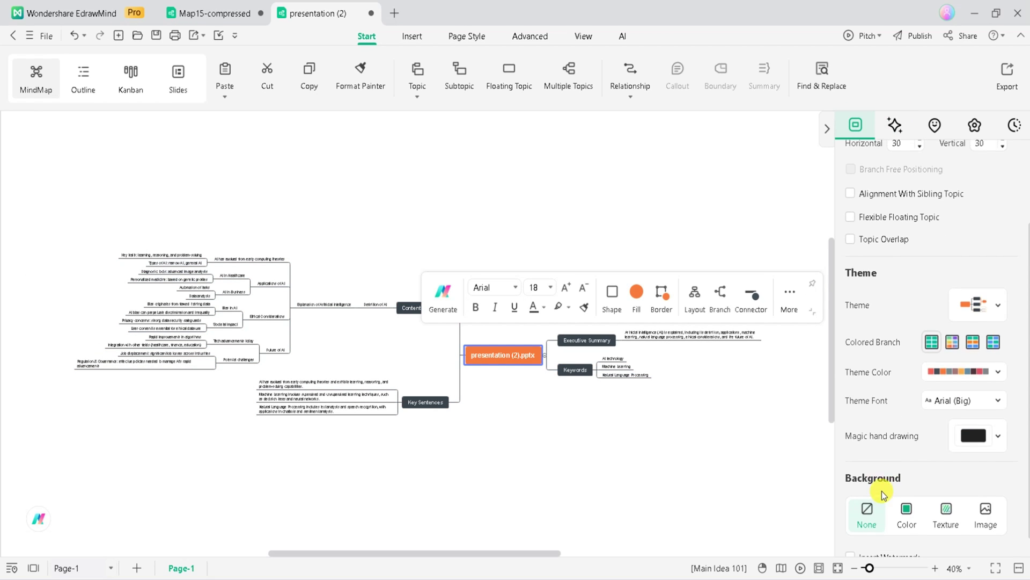
Step: Give the canvas a plain background colour, then a striped texture background
click(906, 512)
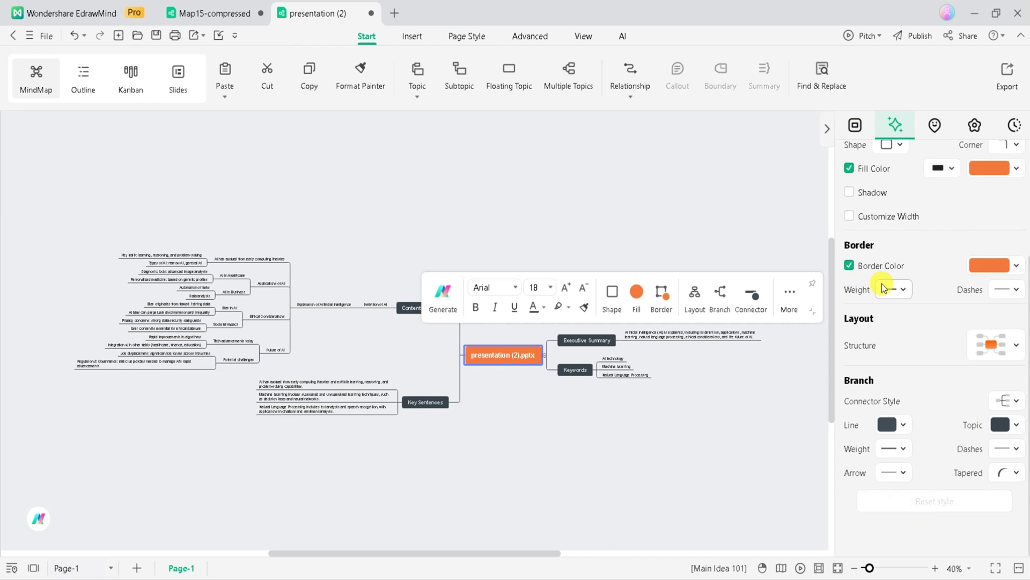
scroll(886, 266, up, 3)
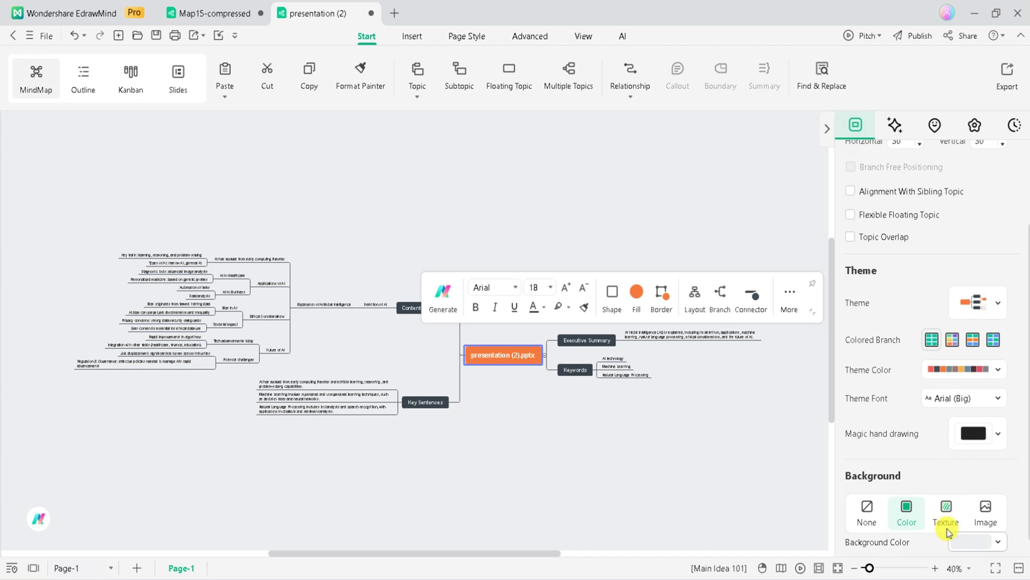
click(945, 519)
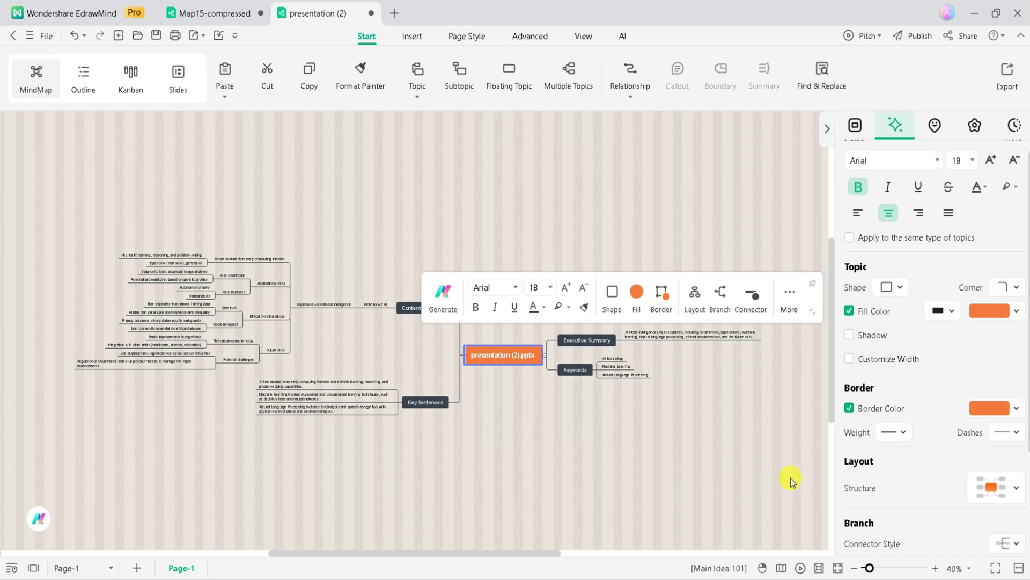
click(707, 435)
scroll(333, 289, up, 5)
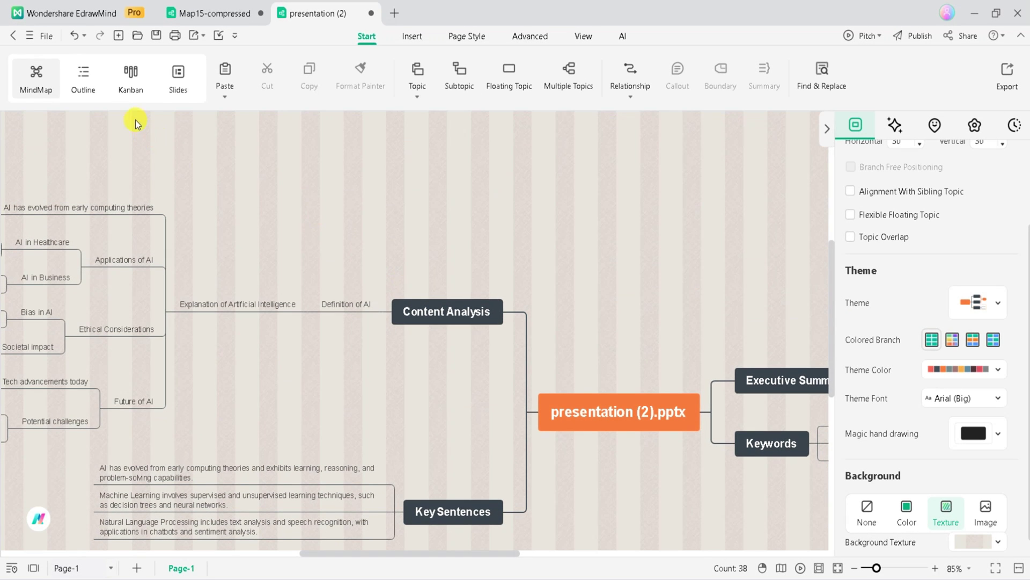
Step: Show the map as a widescreen outline, ending back on the gradient paper backdrop
click(84, 81)
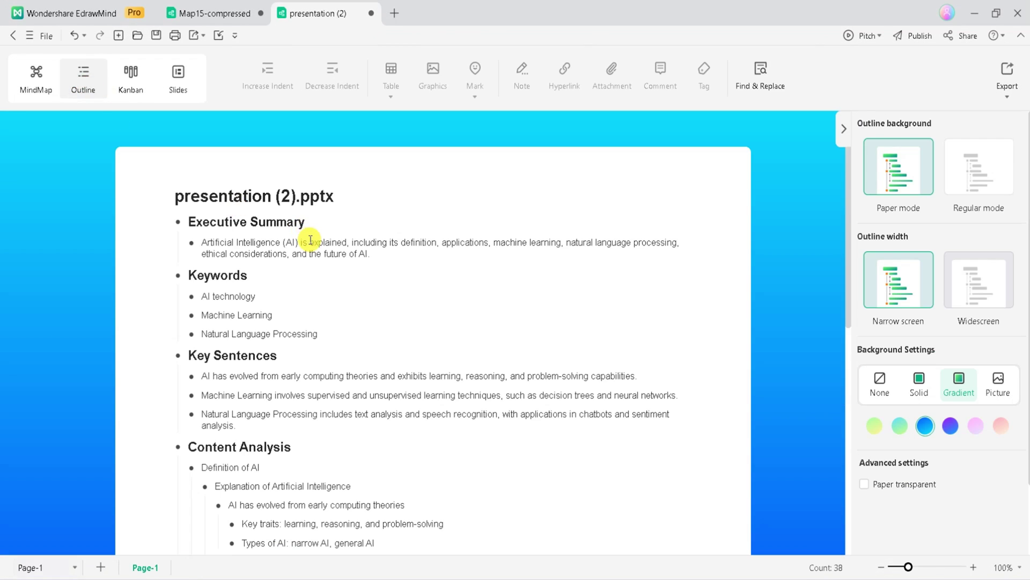
scroll(311, 240, down, 1)
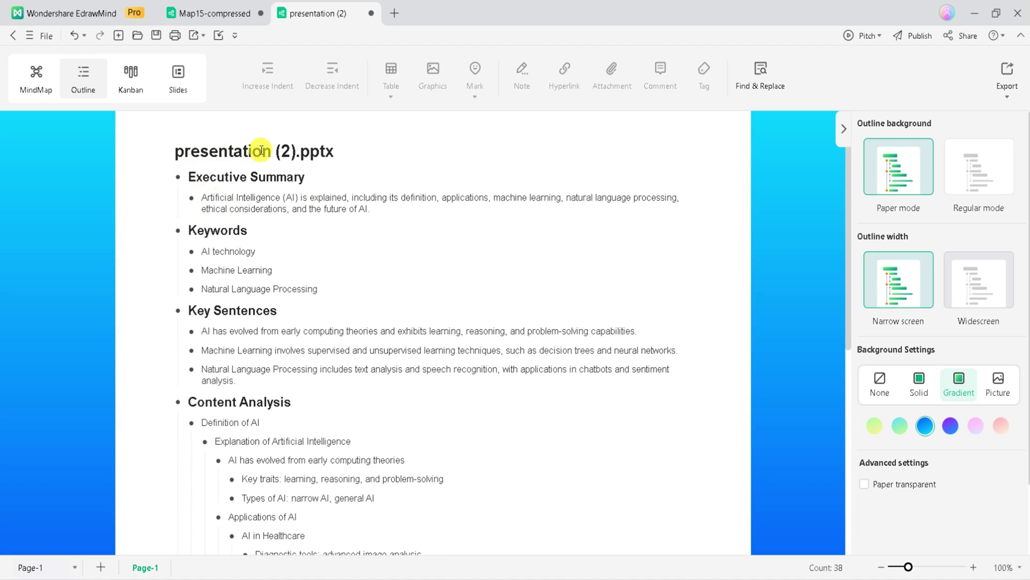
scroll(293, 237, down, 2)
scroll(287, 237, down, 1)
scroll(285, 236, up, 2)
scroll(257, 208, up, 3)
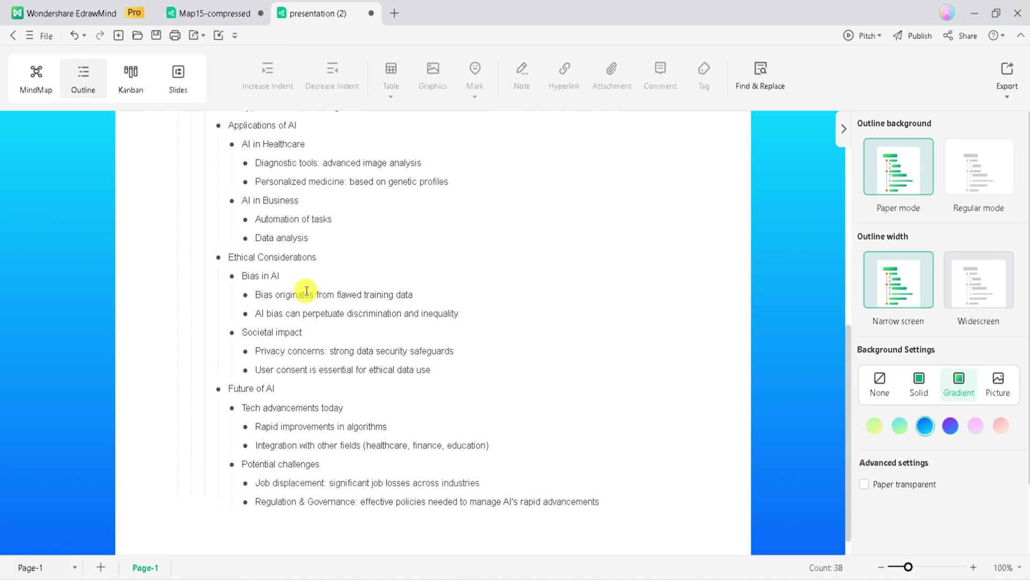
click(961, 183)
click(971, 282)
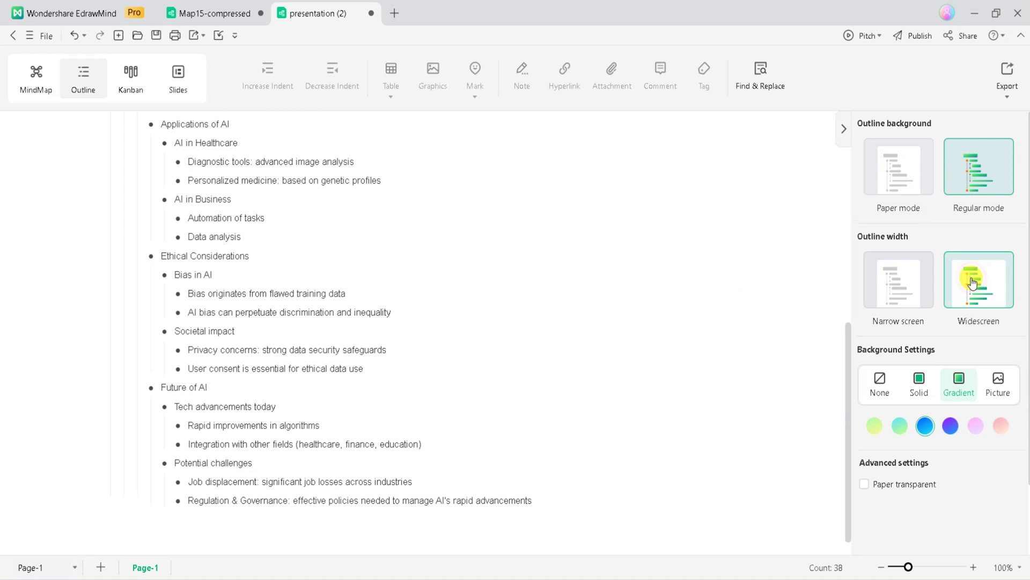
click(909, 181)
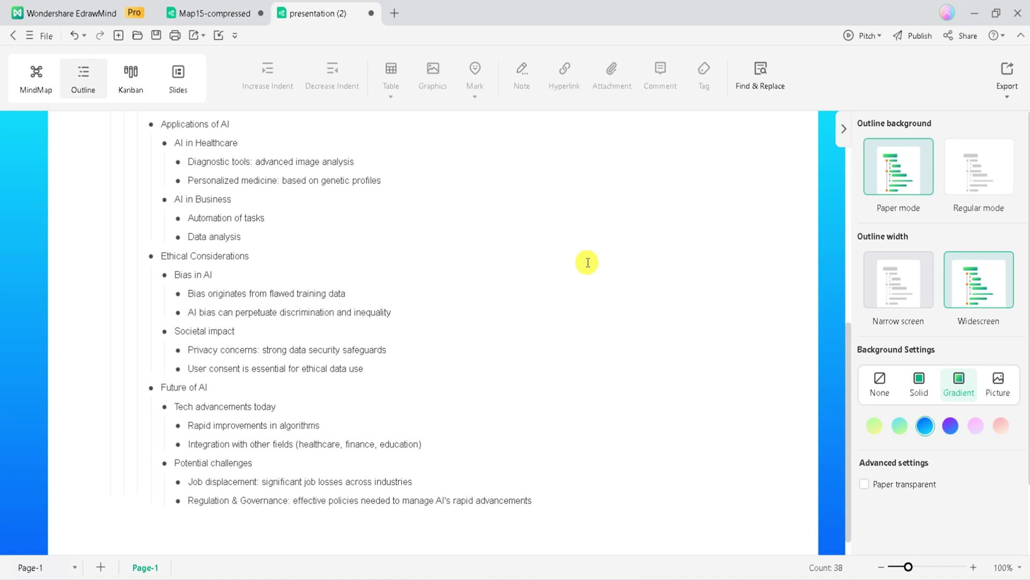
scroll(587, 261, up, 5)
scroll(587, 261, up, 3)
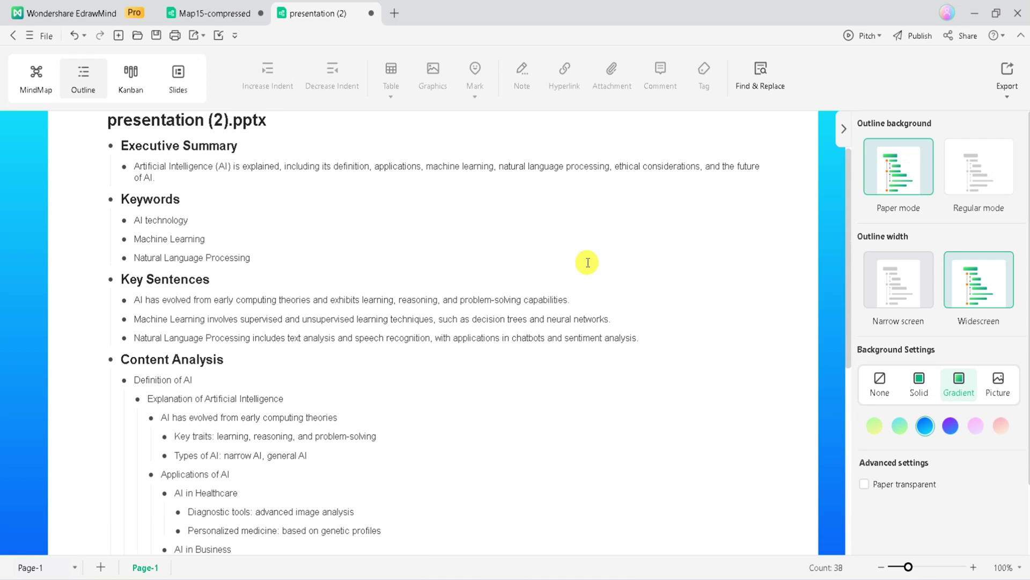
Step: Show the topics as a Kanban board with a yellow-green gradient background
click(138, 91)
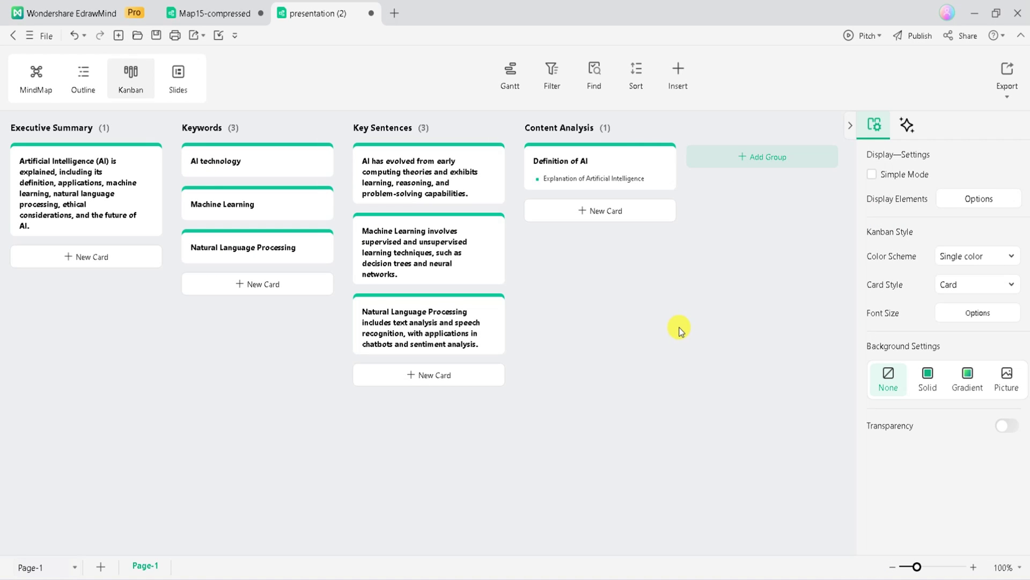
click(932, 388)
click(963, 377)
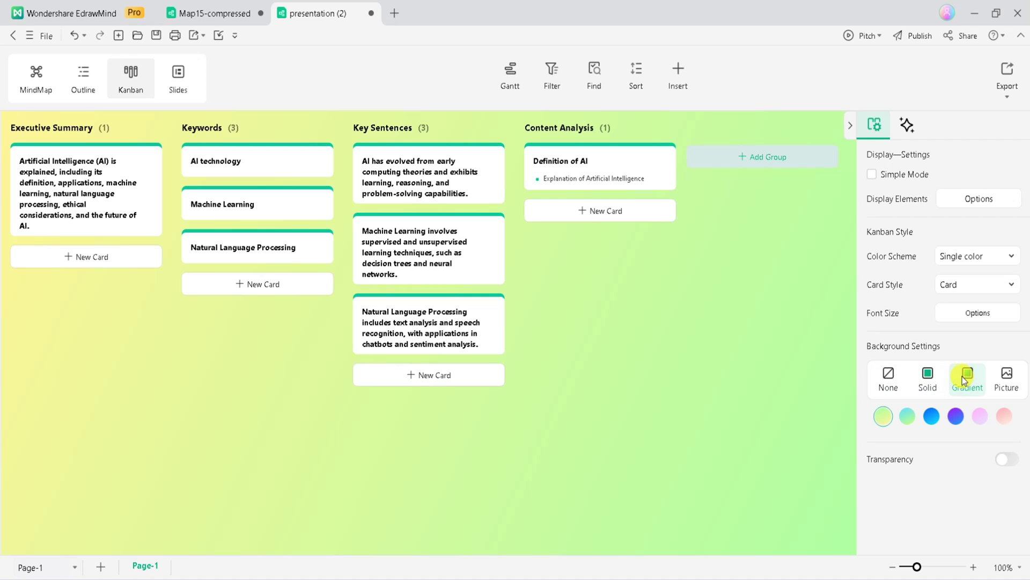
Step: Set the Kanban card style to Postcard, then to Note
click(974, 288)
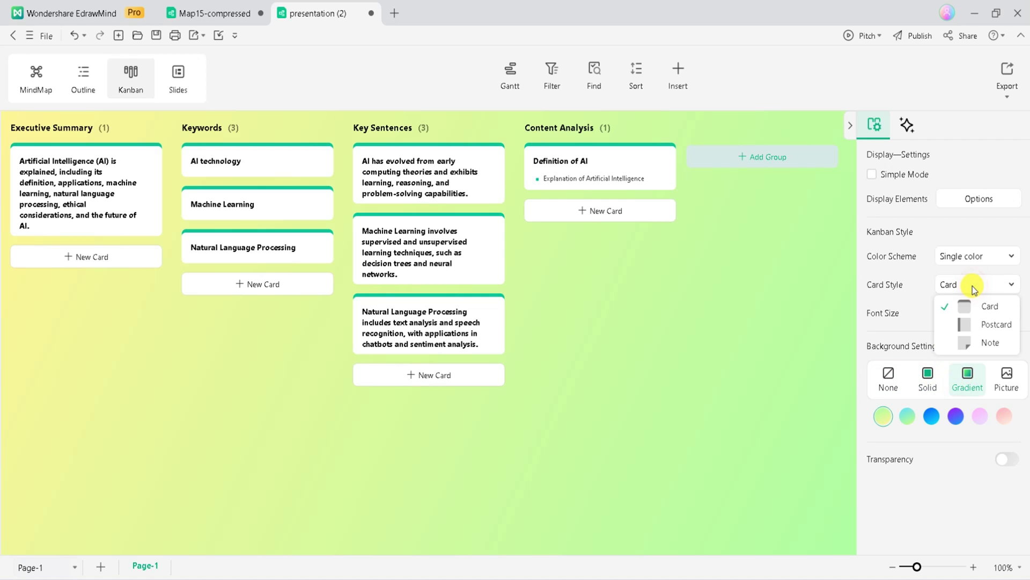
click(968, 324)
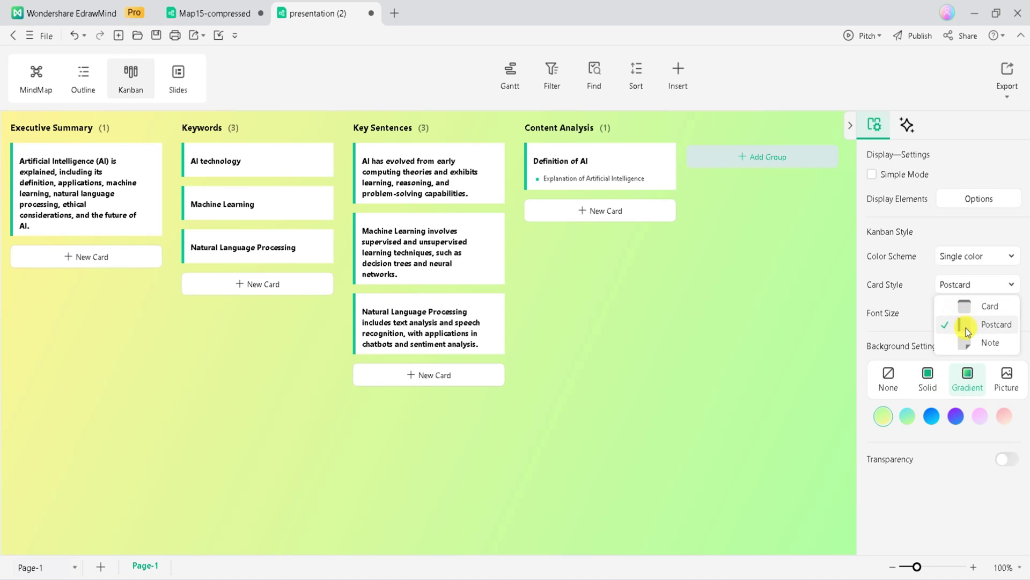
click(968, 344)
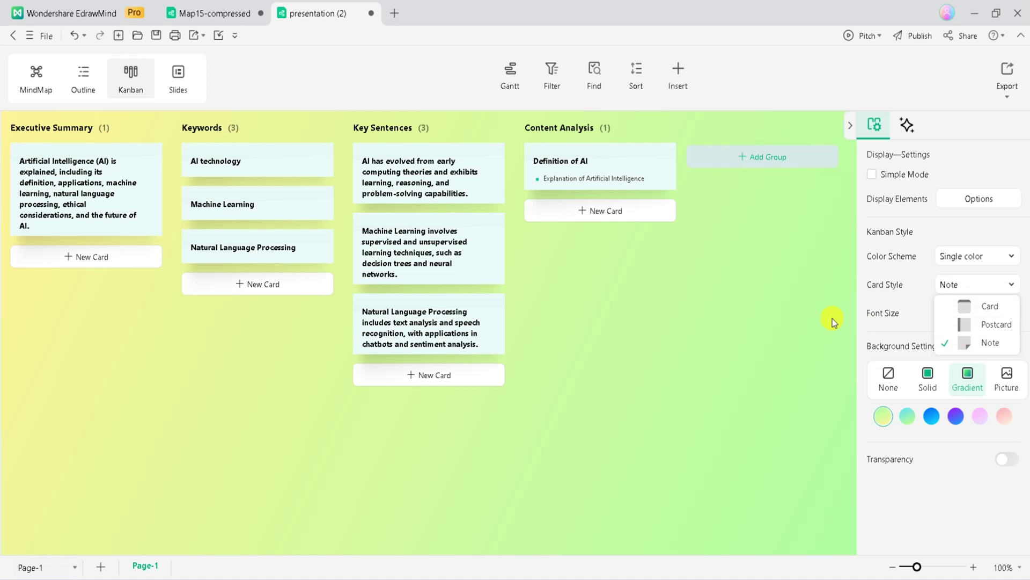
click(779, 314)
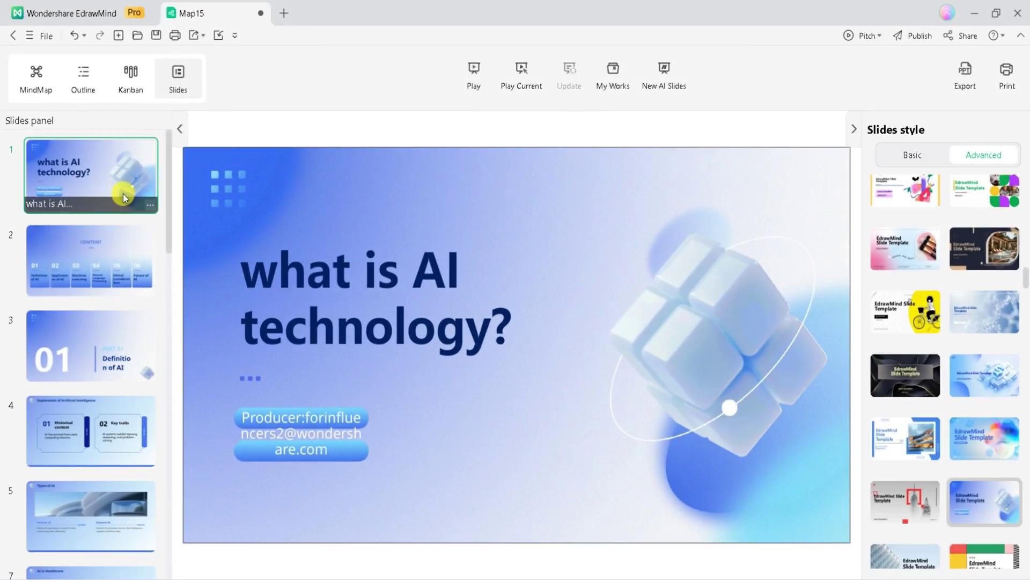
Step: Step through the AI slides, viewing the Definition of AI slide and dismissing its options menu
key(Down)
key(Down)
key(Down)
key(Down)
key(Down)
key(Down)
key(Down)
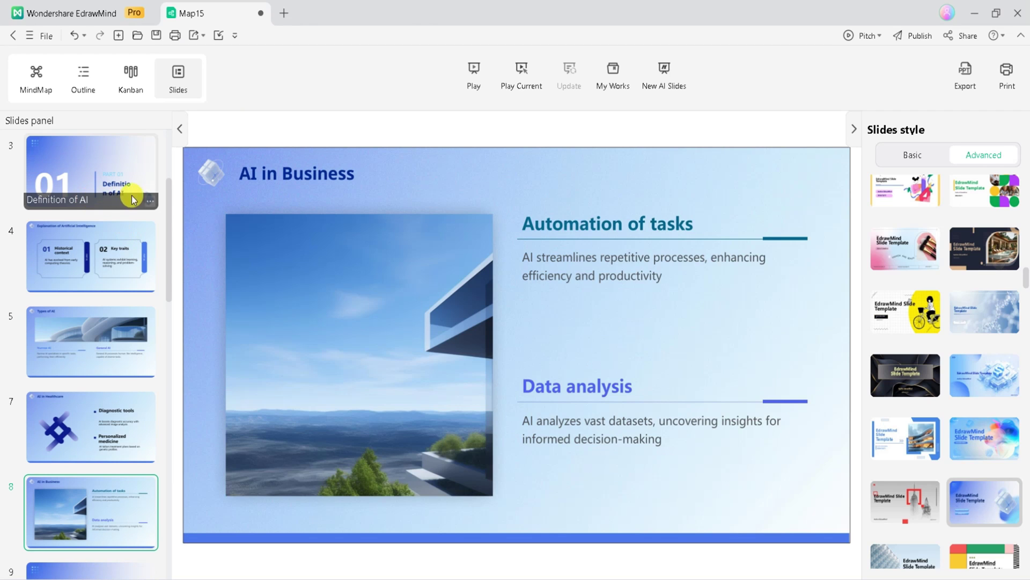
click(153, 201)
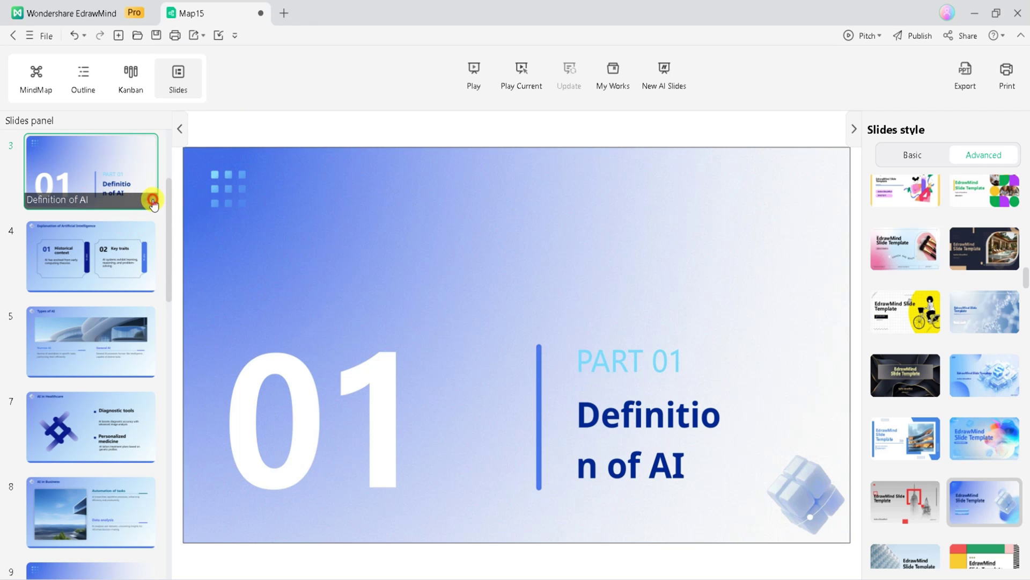
click(378, 229)
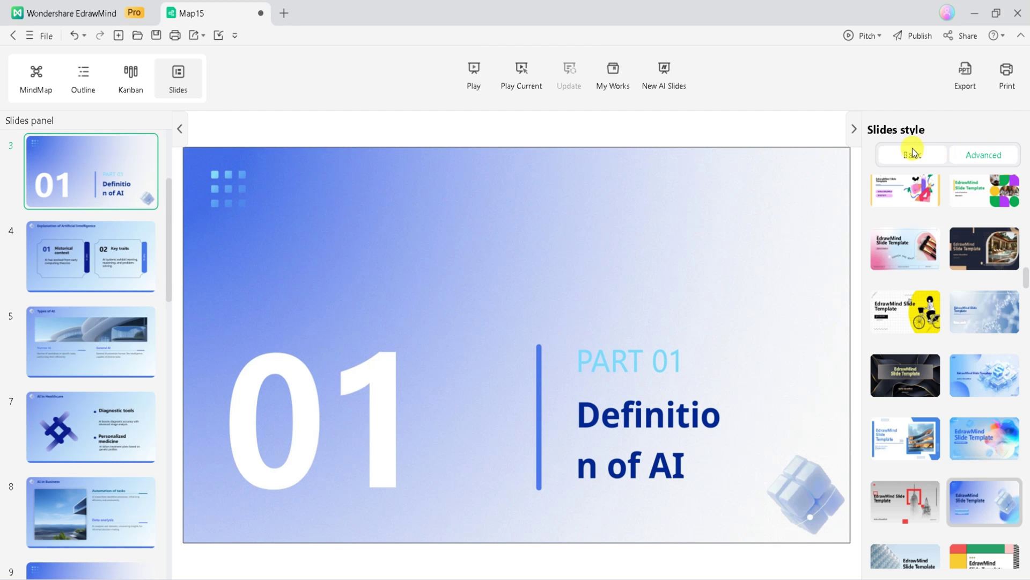
scroll(728, 321, down, 2)
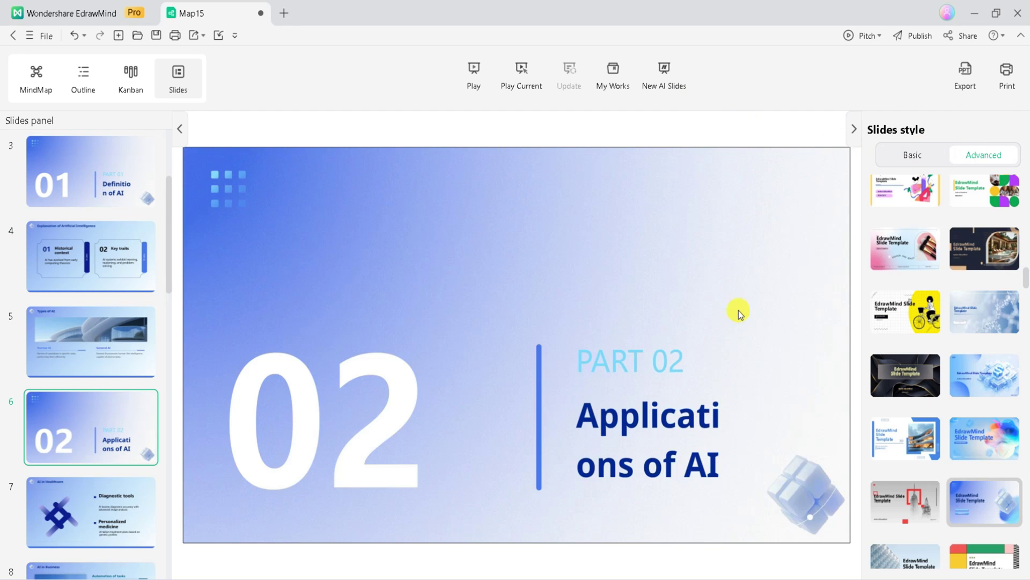